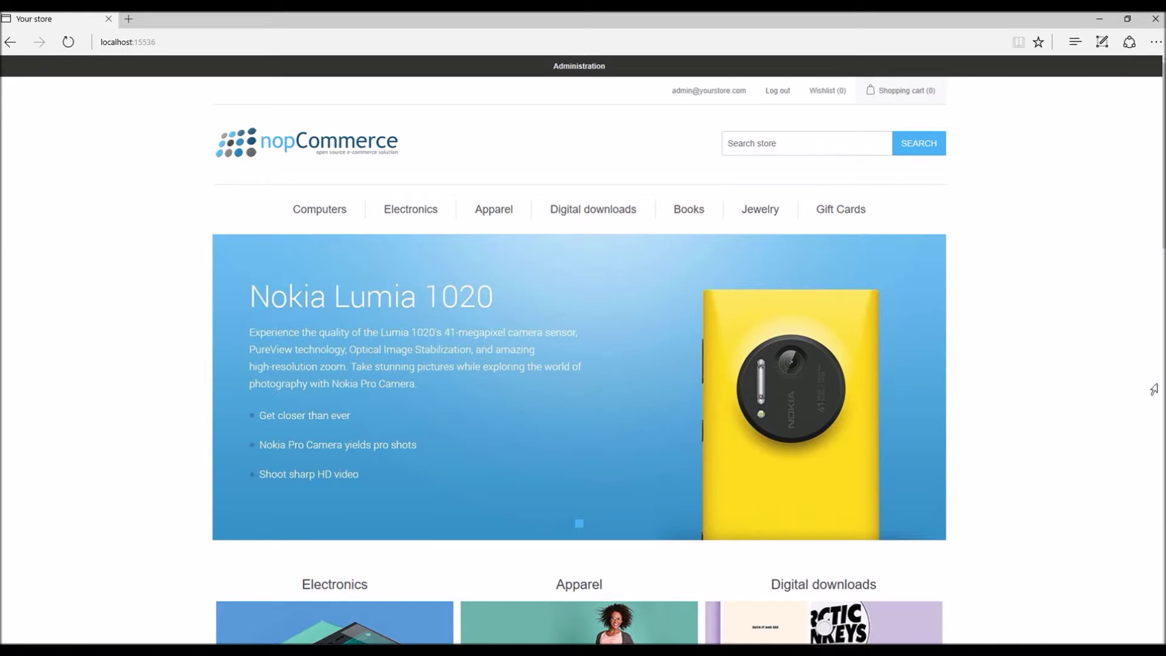
- Open the Administration area in a new tab and start a new product from Catalog > Products
{"action": "left_click", "coordinate": [1056, 334]}
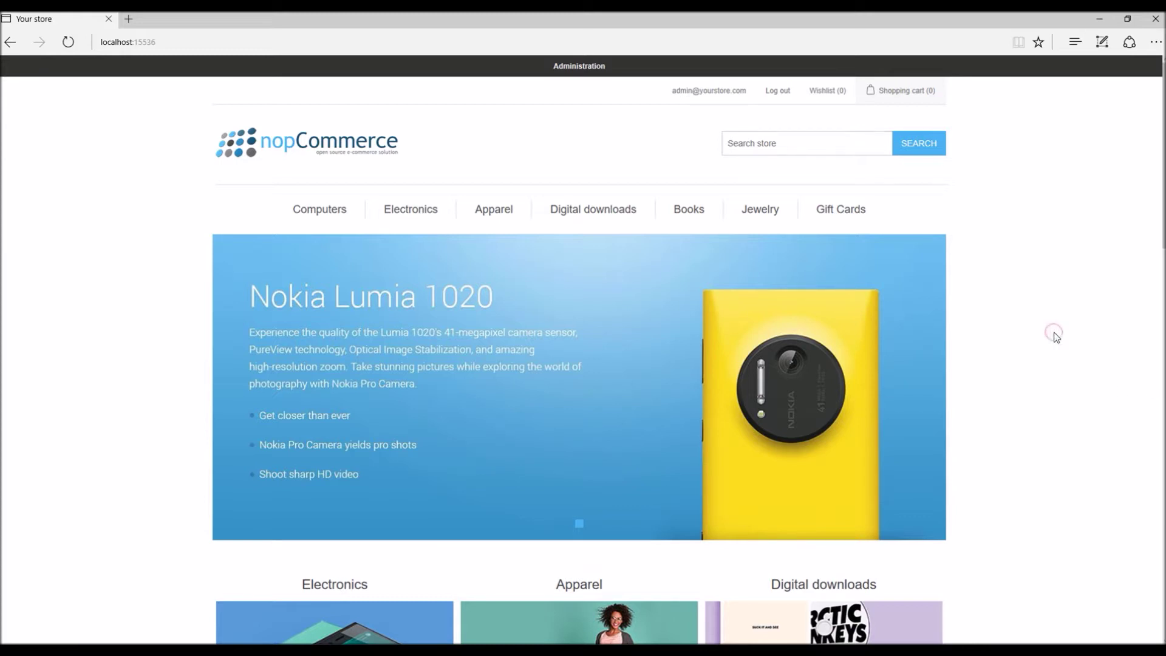
{"action": "right_click", "coordinate": [582, 71]}
{"action": "left_click", "coordinate": [611, 81]}
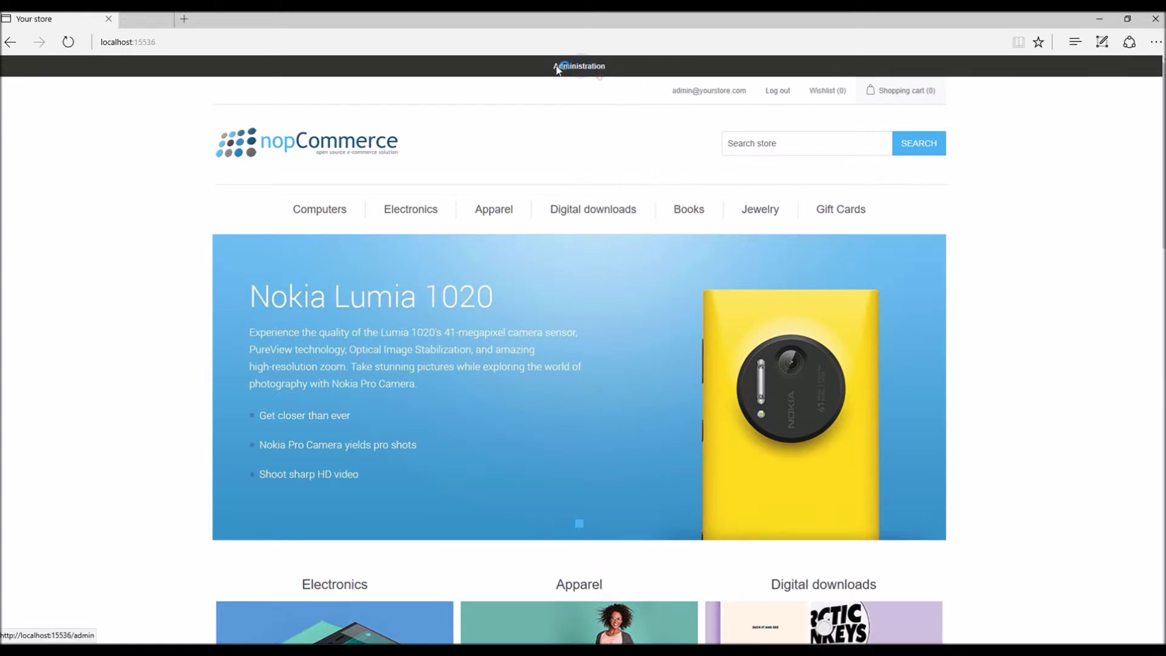
{"action": "key", "text": "ctrl+Tab"}
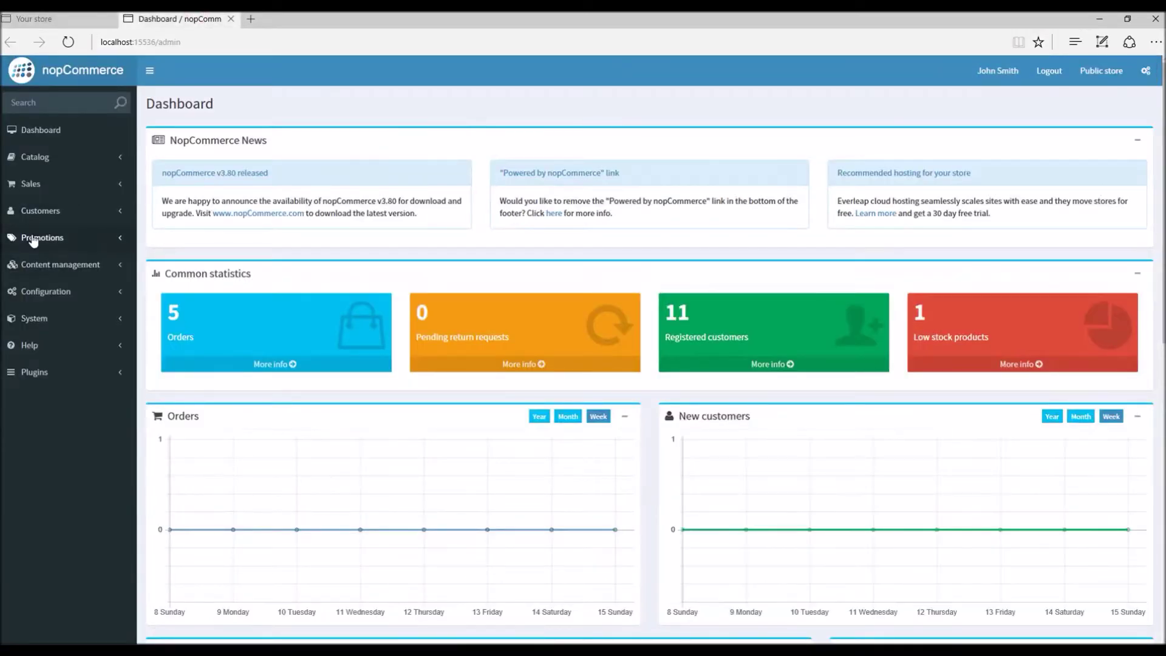
{"action": "left_click", "coordinate": [48, 164]}
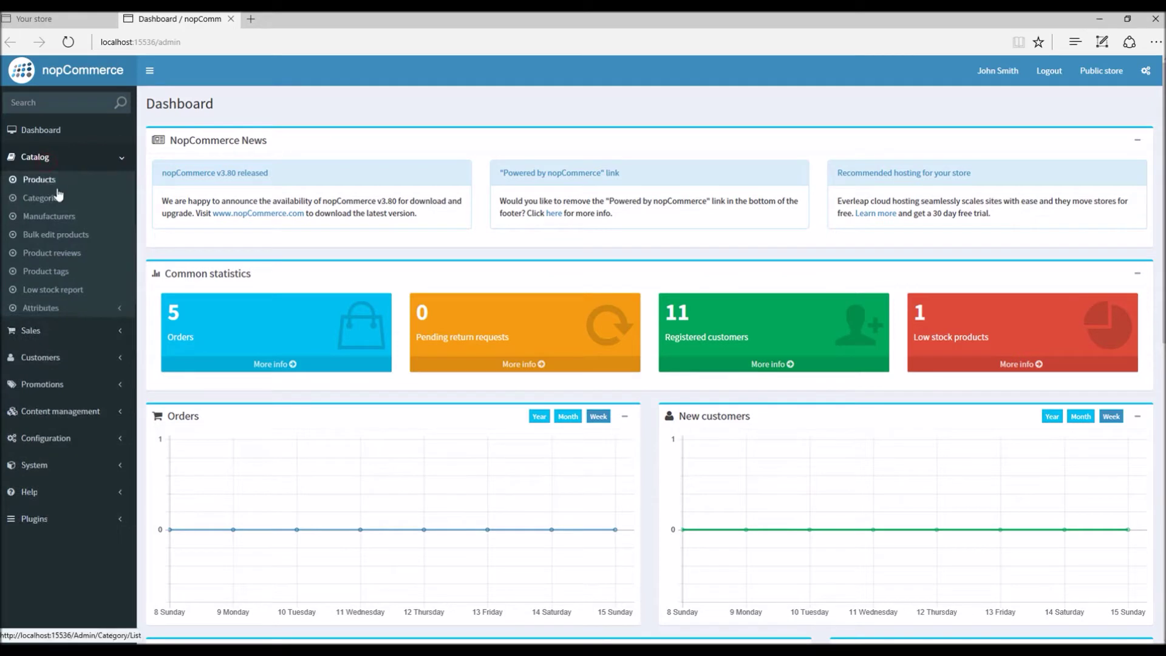
{"action": "left_click", "coordinate": [49, 183]}
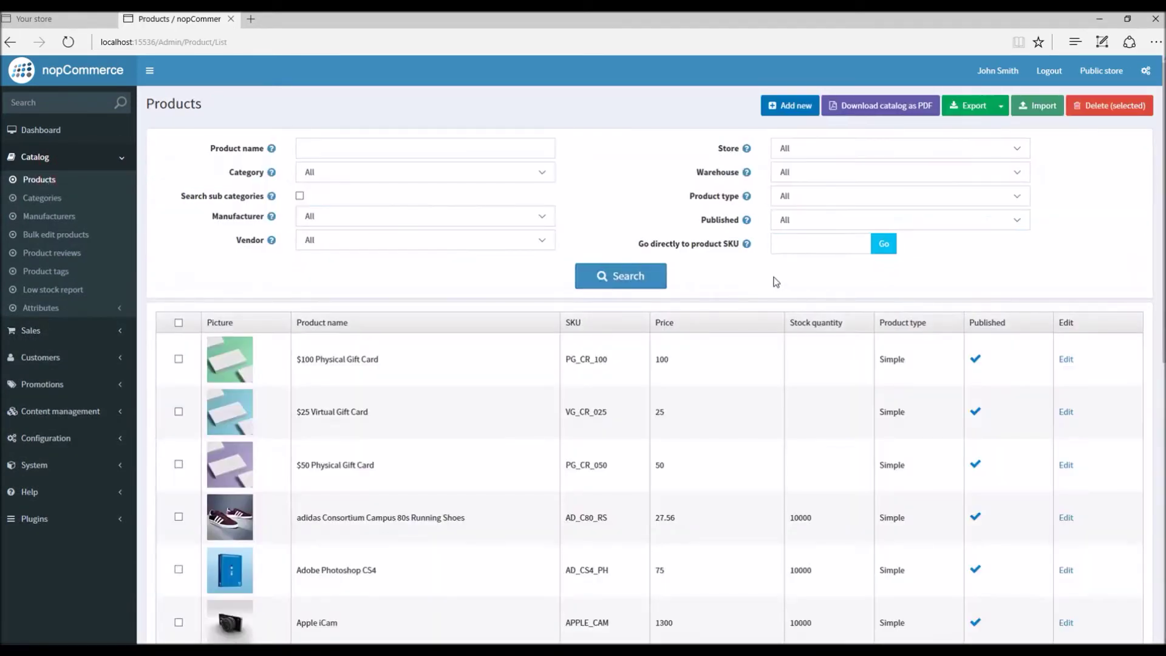
{"action": "left_click", "coordinate": [784, 108]}
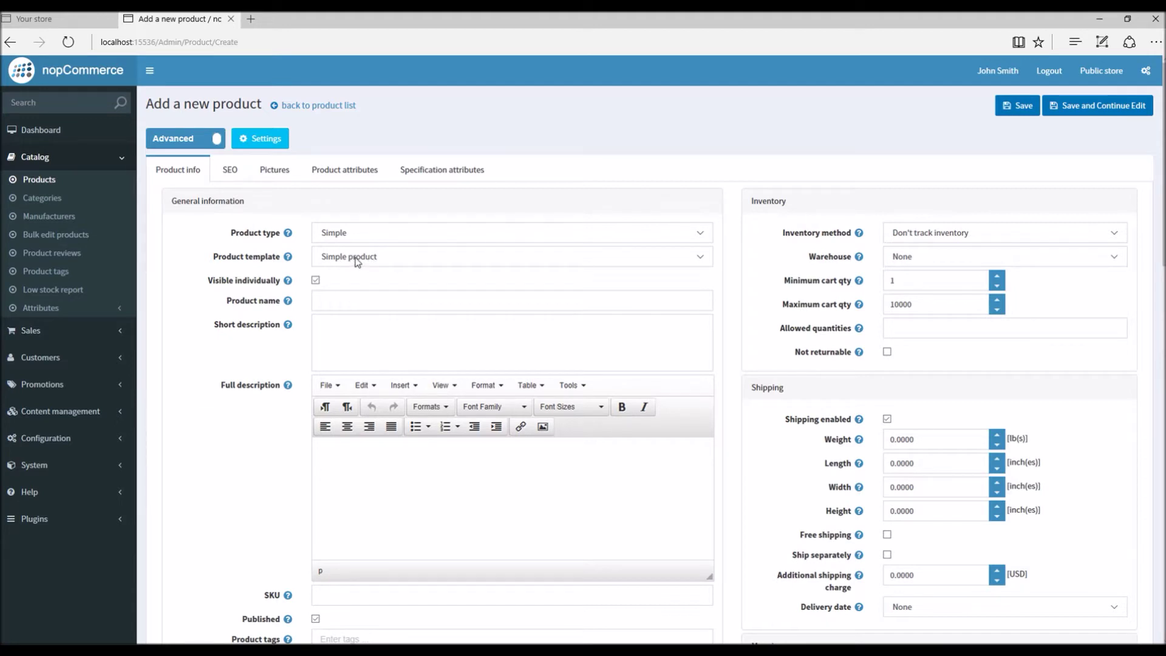
- Set the product template and type to Grouped (product with variants) and name it Book
{"action": "left_click", "coordinate": [357, 262]}
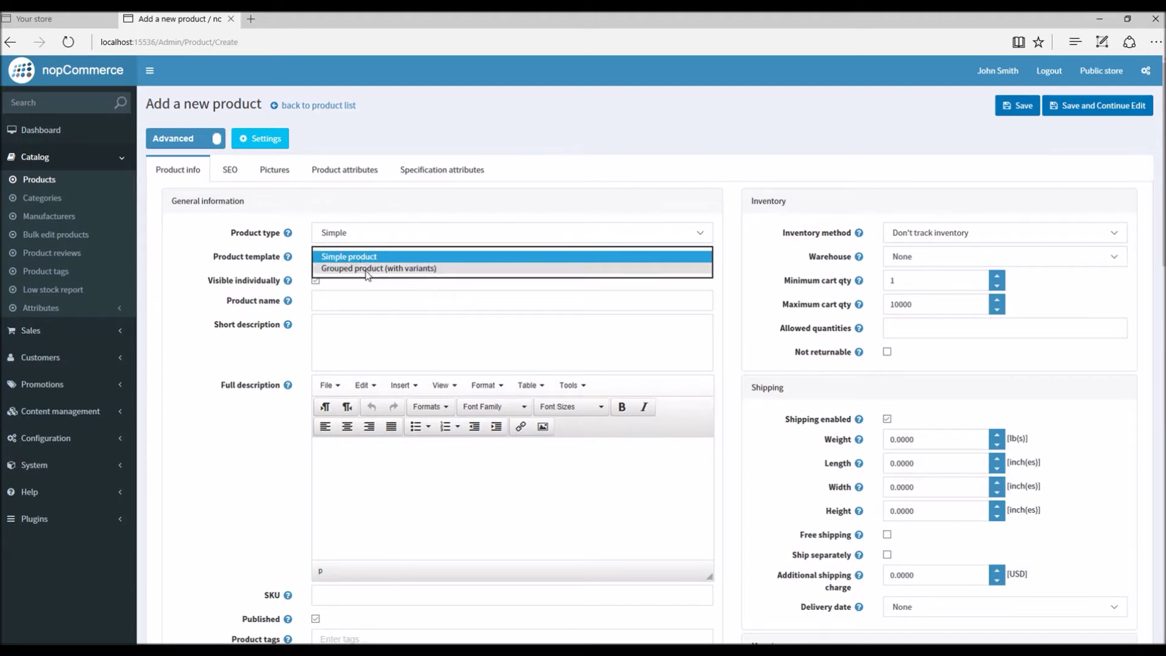
{"action": "left_click", "coordinate": [367, 272]}
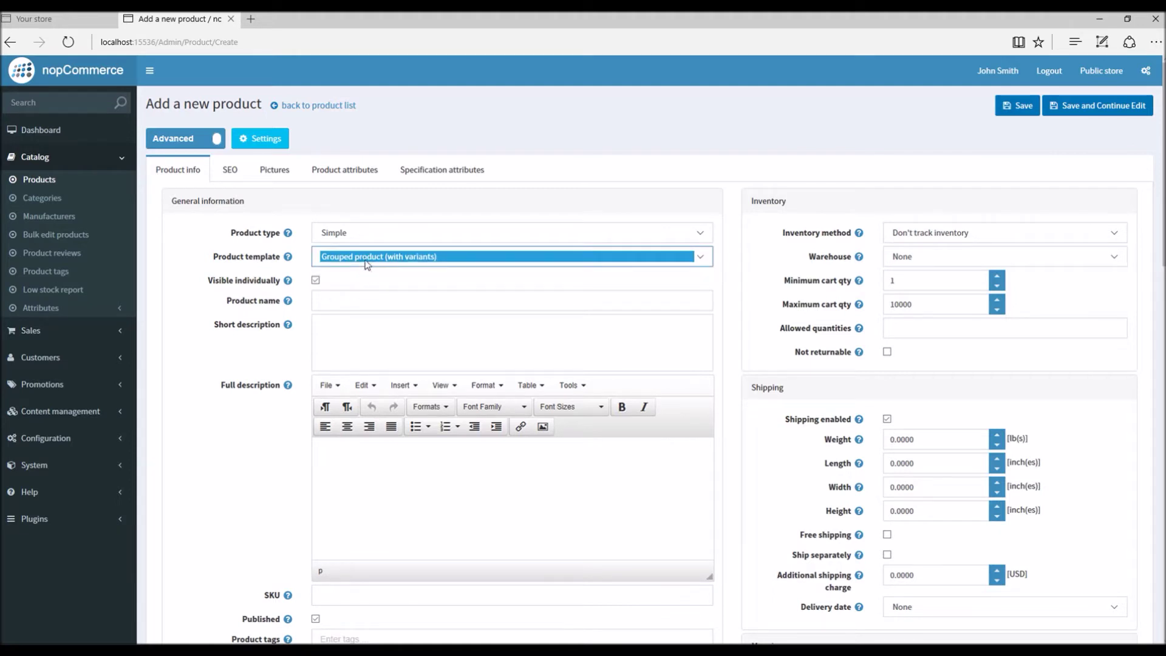
{"action": "left_click", "coordinate": [358, 237]}
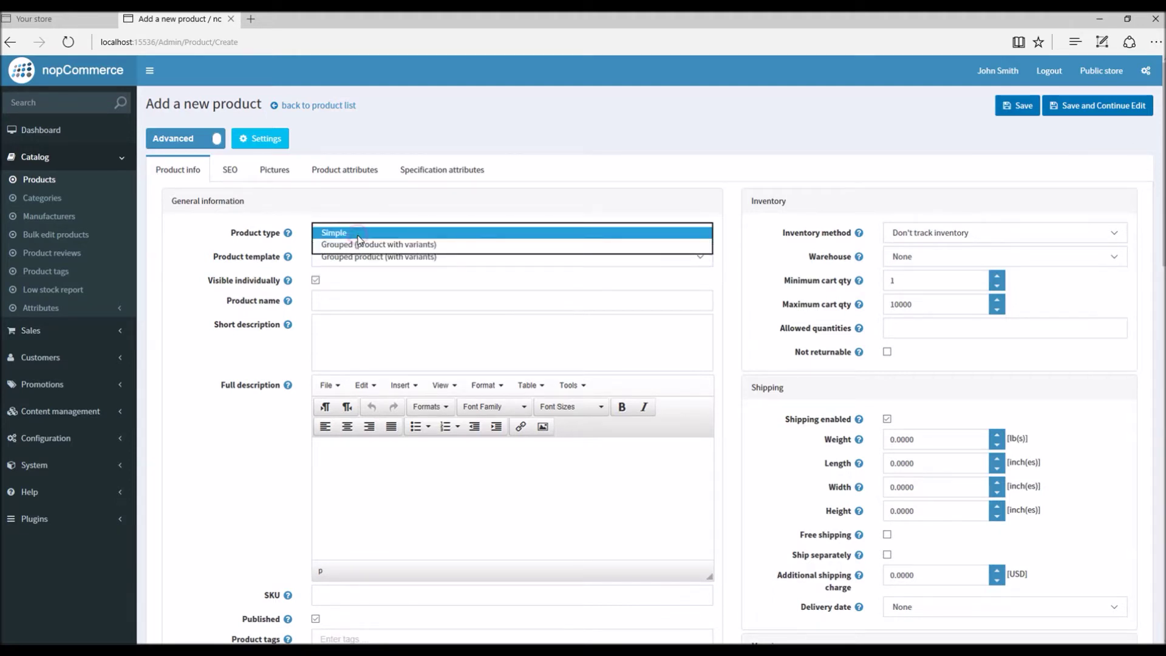
{"action": "left_click", "coordinate": [377, 244]}
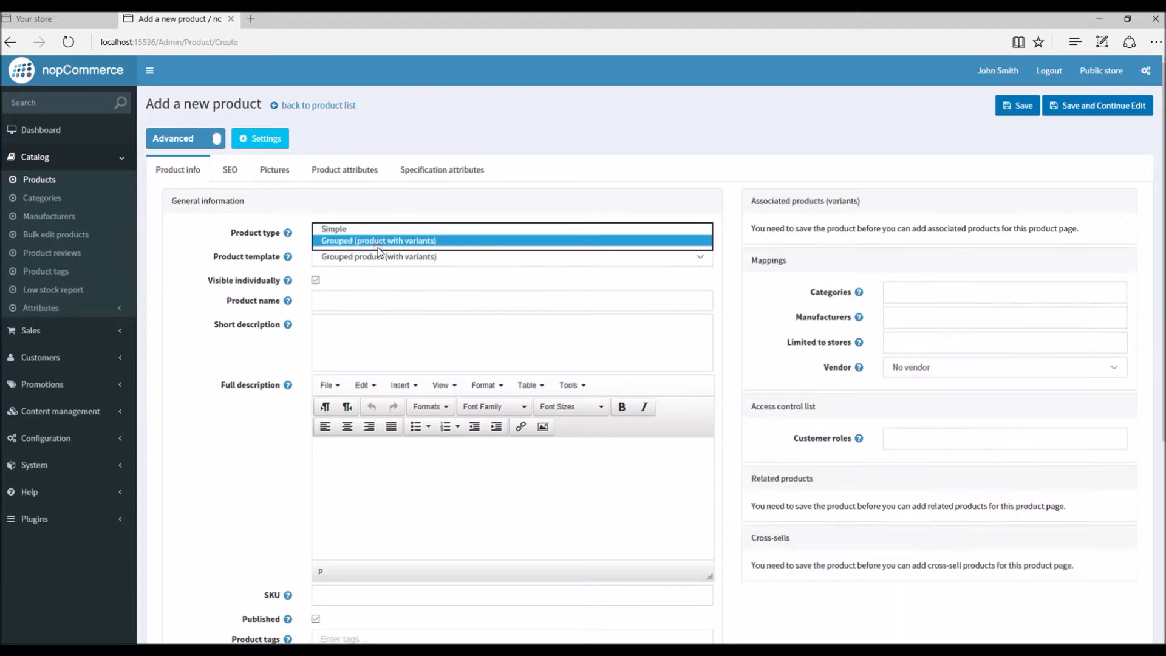
{"action": "left_click", "coordinate": [367, 300]}
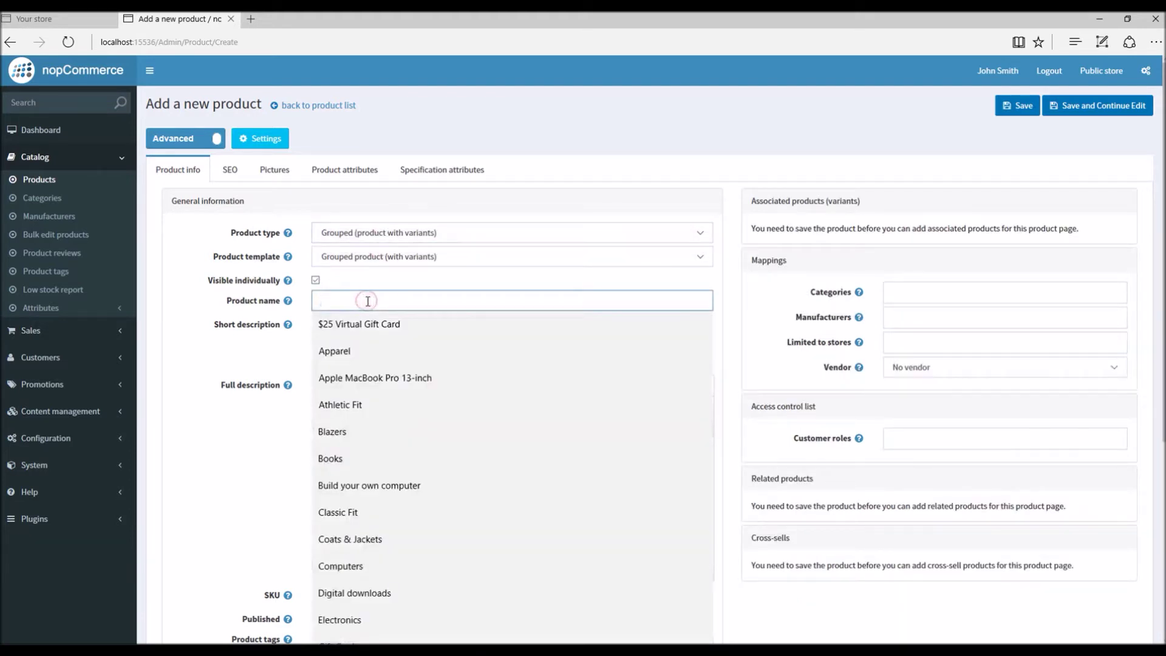
{"action": "type", "text": "Book"}
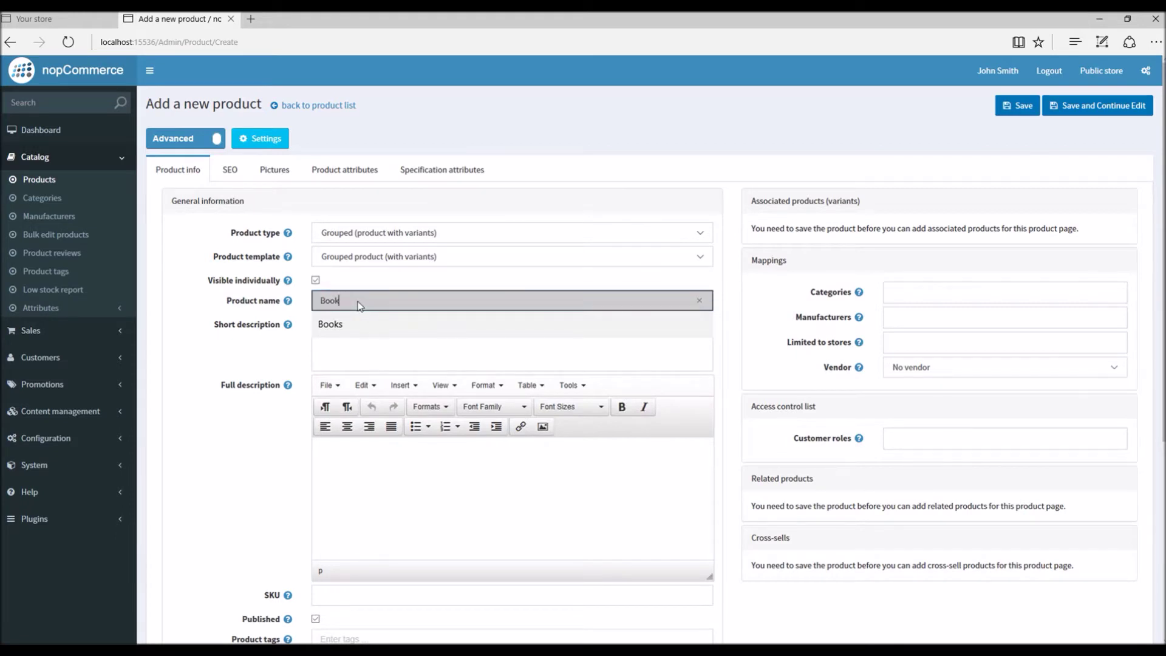
{"action": "left_click", "coordinate": [358, 301]}
- Enter a short description and the full description 'Here we can talk about the book'
{"action": "left_click", "coordinate": [347, 332]}
{"action": "type", "text": "Bo"}
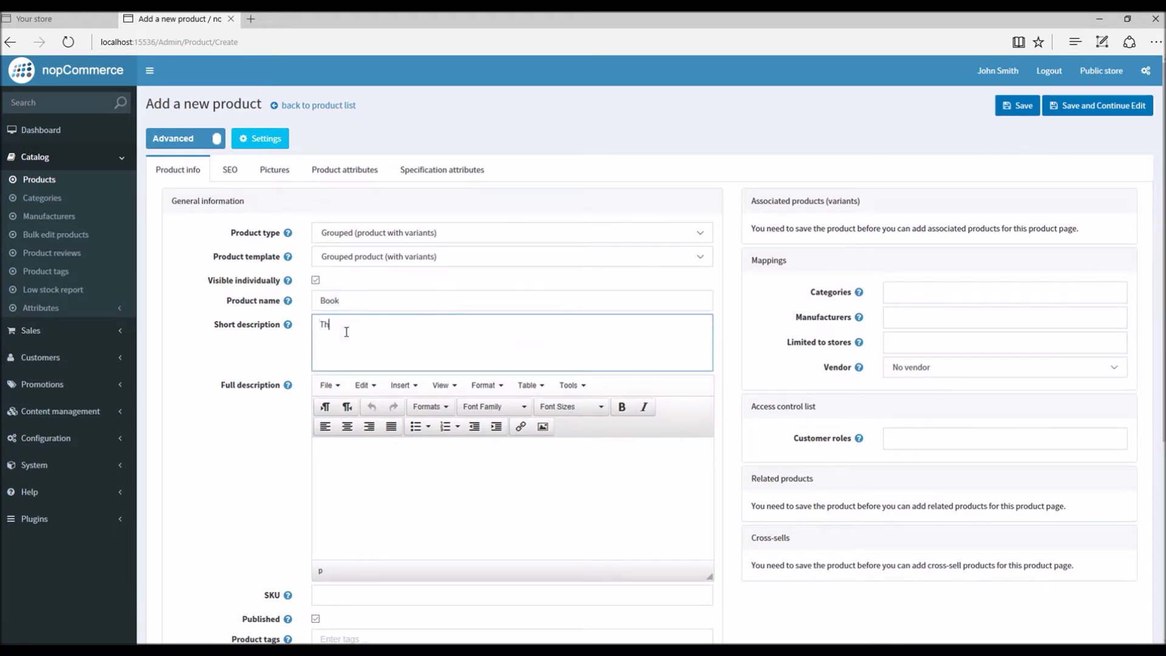
{"action": "type", "text": "ok des"}
{"action": "key", "text": "BackSpace"}
{"action": "key", "text": "BackSpace"}
{"action": "key", "text": "BackSpace"}
{"action": "type", "text": "short description goes here..."}
{"action": "key", "text": "ctrl+a"}
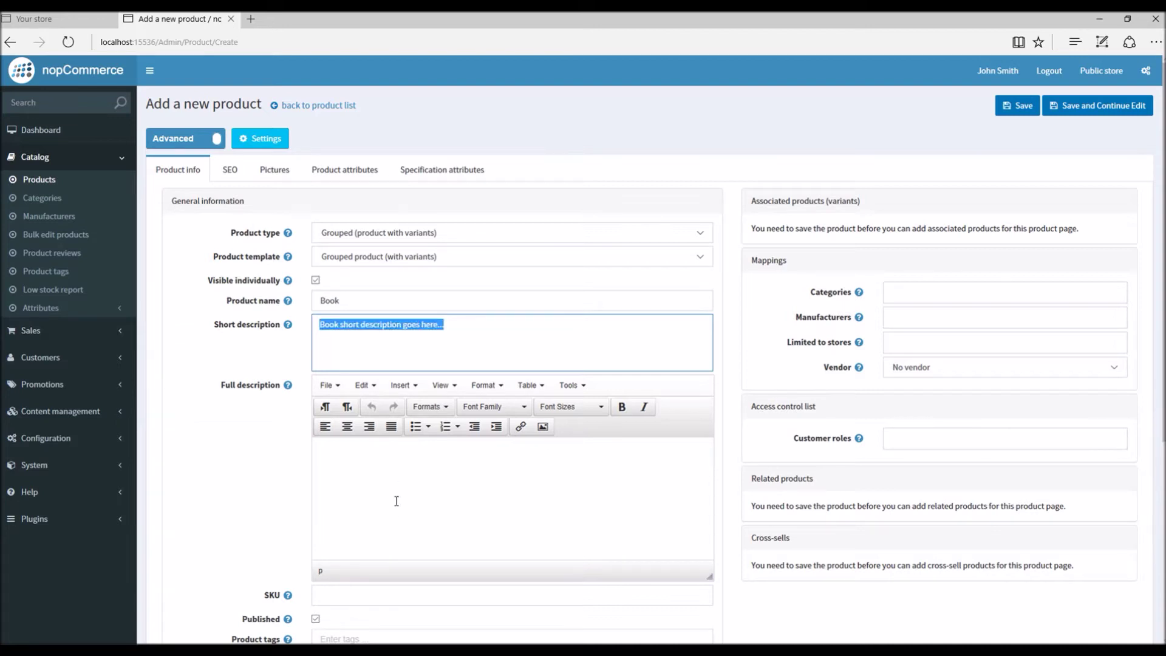
{"action": "left_click", "coordinate": [394, 502]}
{"action": "type", "text": "Here w"}
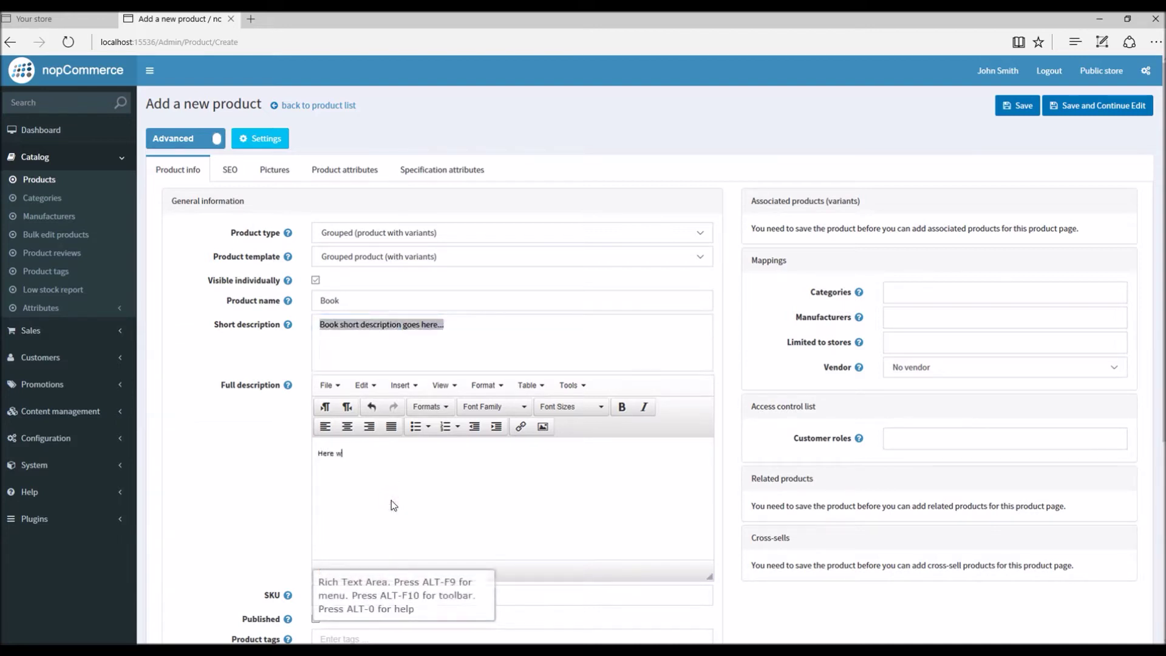
{"action": "type", "text": "e can talk about the book"}
{"action": "scroll", "coordinate": [759, 395], "scroll_direction": "down", "scroll_amount": 5}
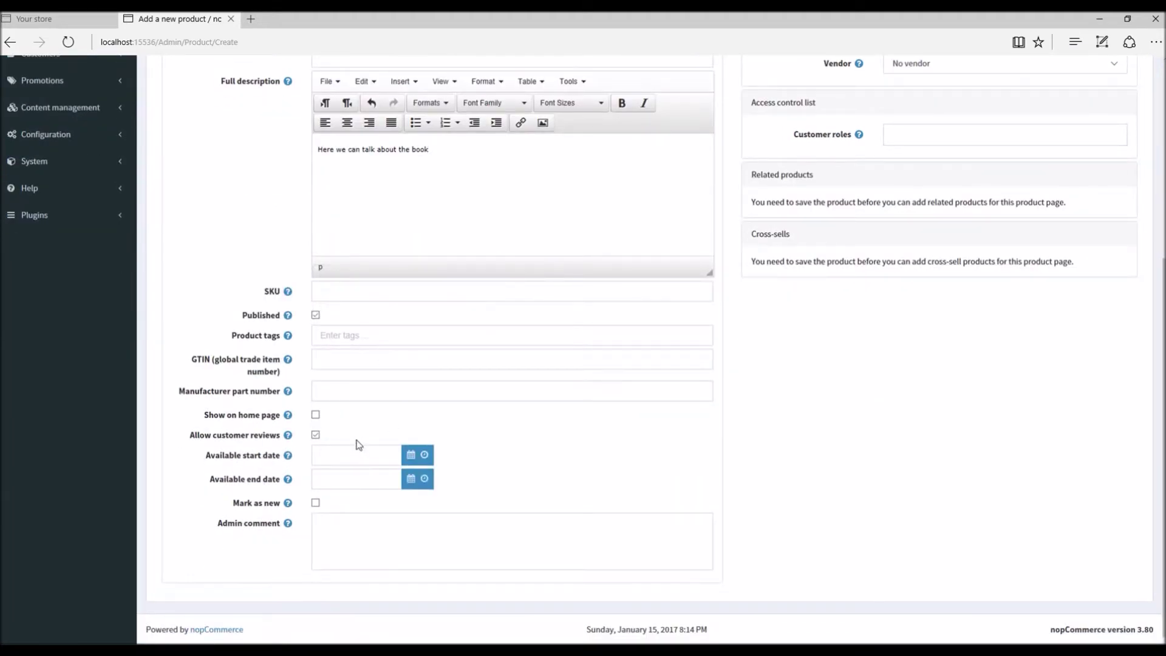
- Scroll through the Book product form to review its fields
{"action": "scroll", "coordinate": [552, 443], "scroll_direction": "up", "scroll_amount": 5}
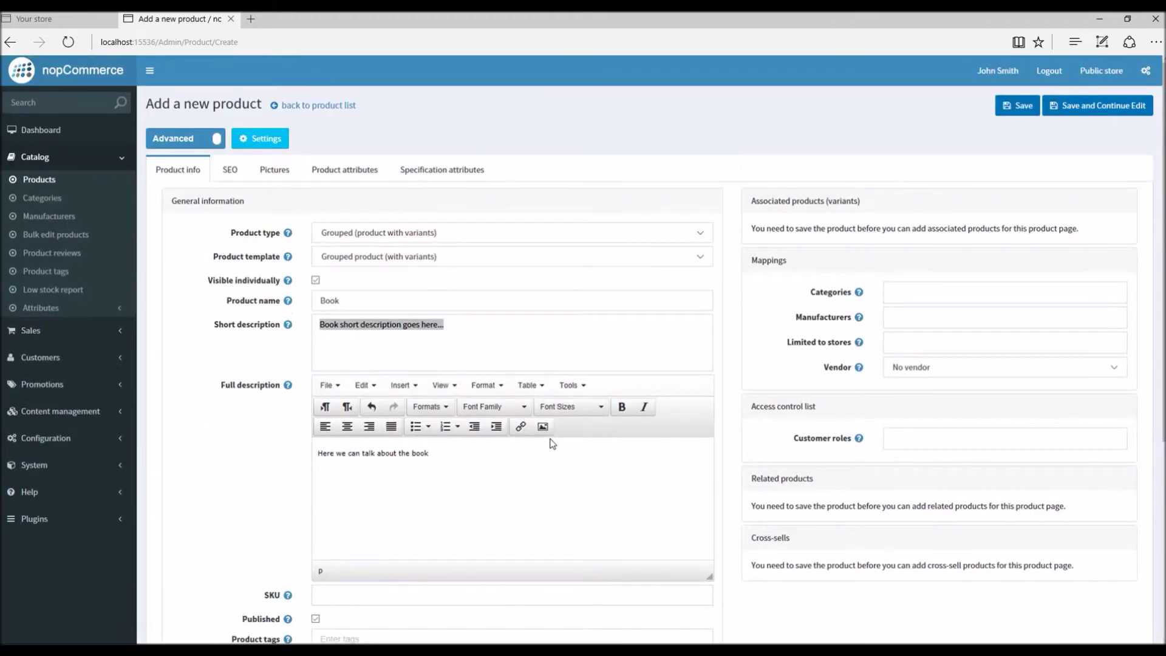
{"action": "scroll", "coordinate": [490, 398], "scroll_direction": "down", "scroll_amount": 5}
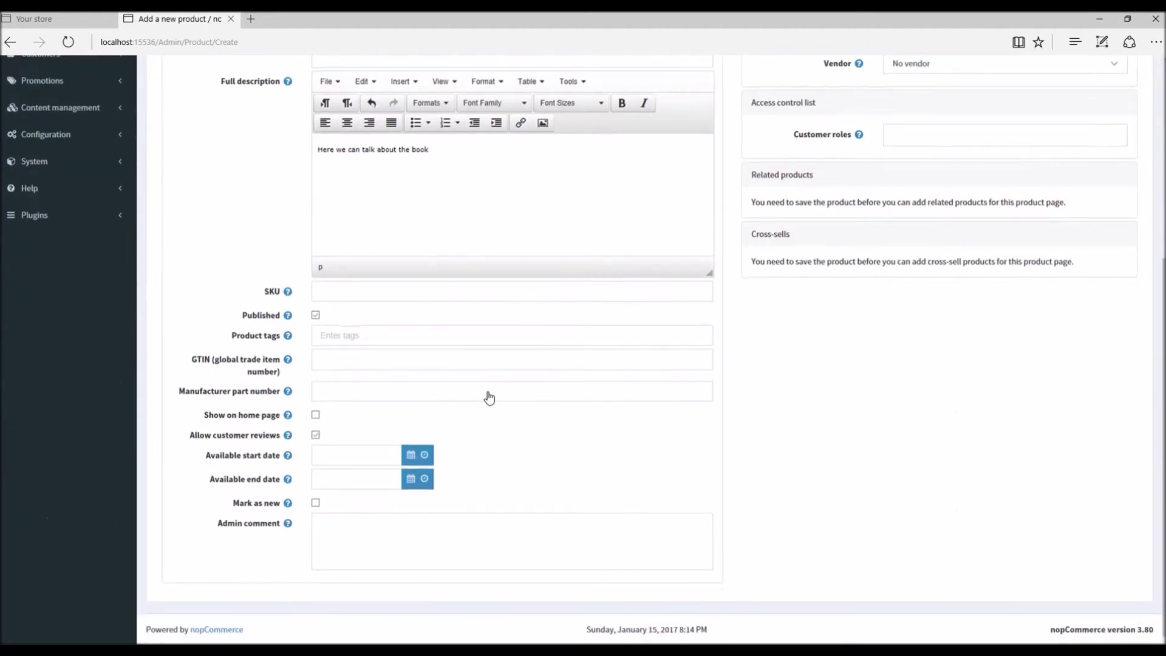
{"action": "scroll", "coordinate": [534, 485], "scroll_direction": "up", "scroll_amount": 5}
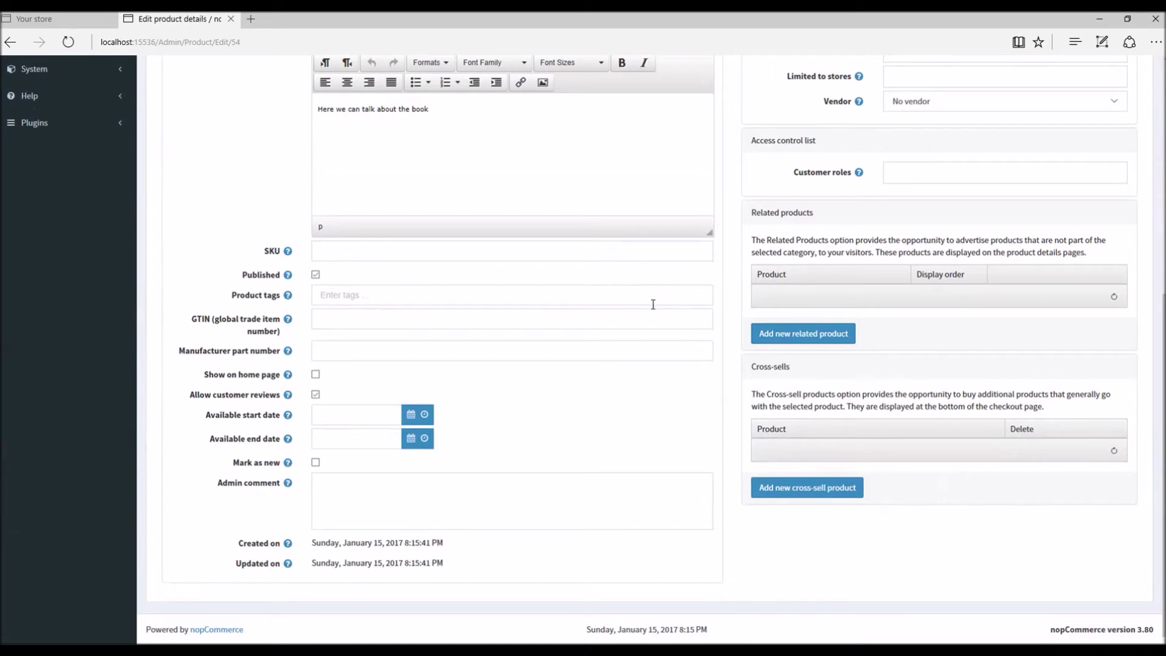
{"action": "scroll", "coordinate": [358, 269], "scroll_direction": "up", "scroll_amount": 6}
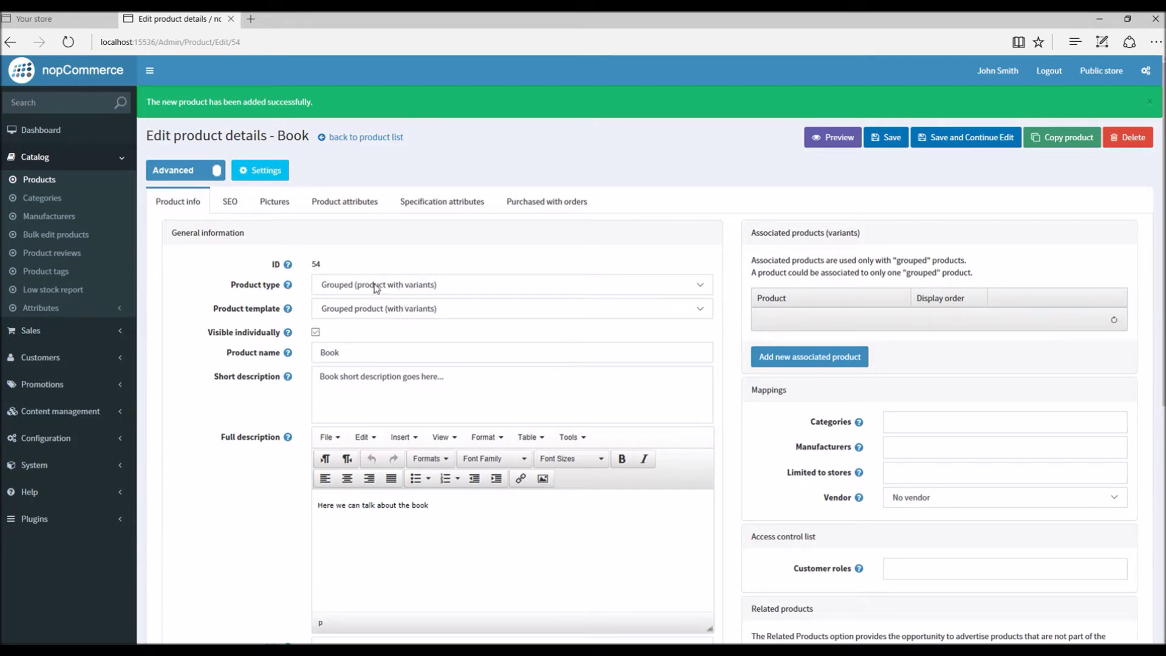
{"action": "scroll", "coordinate": [358, 413], "scroll_direction": "down", "scroll_amount": 6}
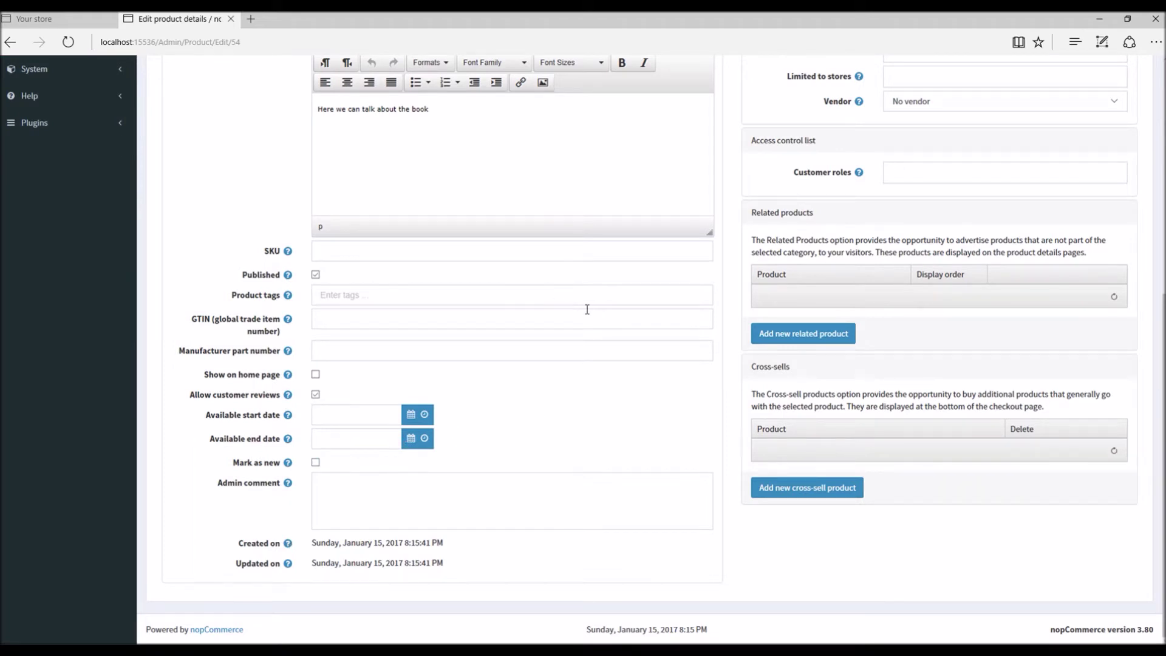
{"action": "scroll", "coordinate": [548, 373], "scroll_direction": "up", "scroll_amount": 6}
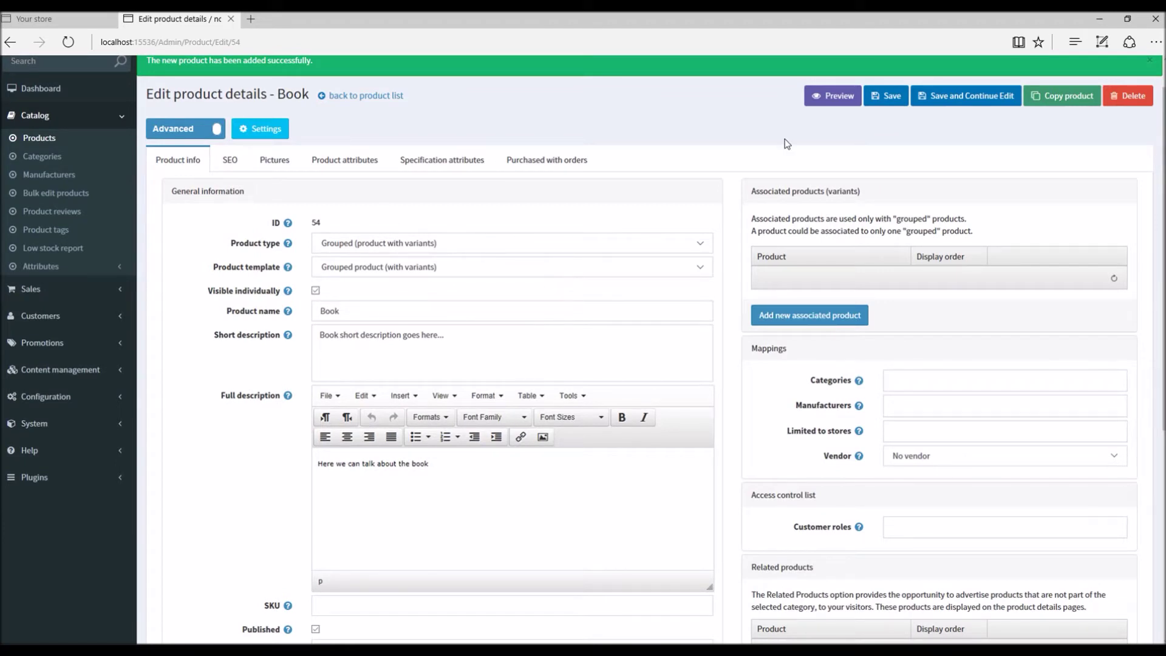
- Attach the Fahrenheit 451 cover picture to Book with display order 1 and save
{"action": "left_click", "coordinate": [276, 160]}
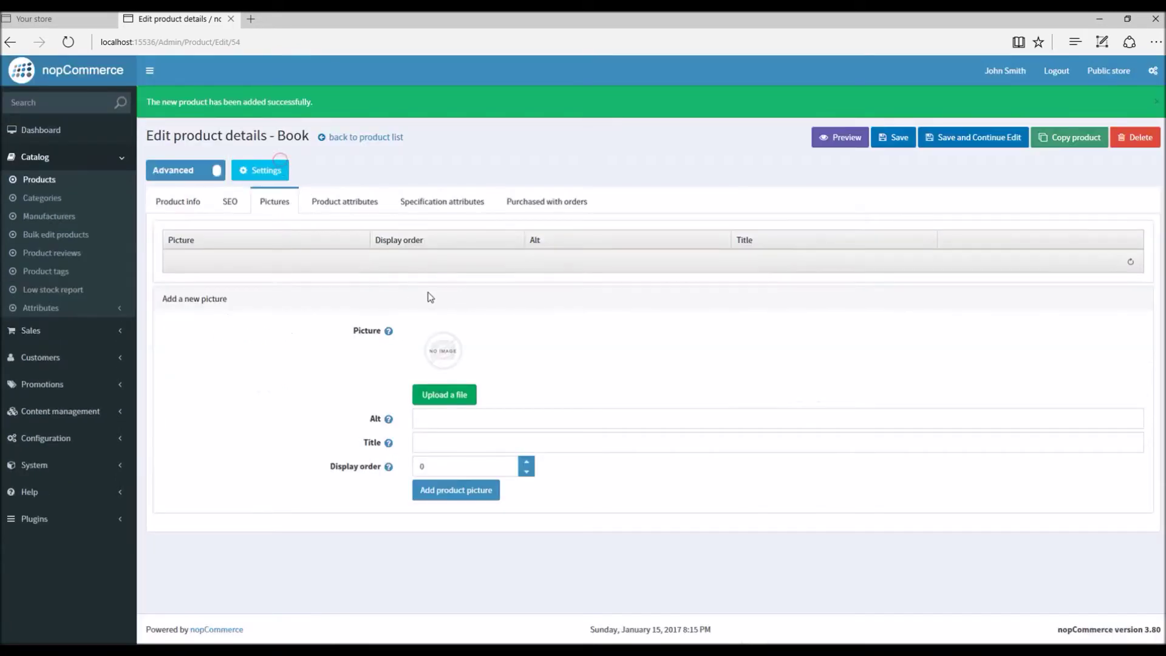
{"action": "left_click", "coordinate": [444, 395]}
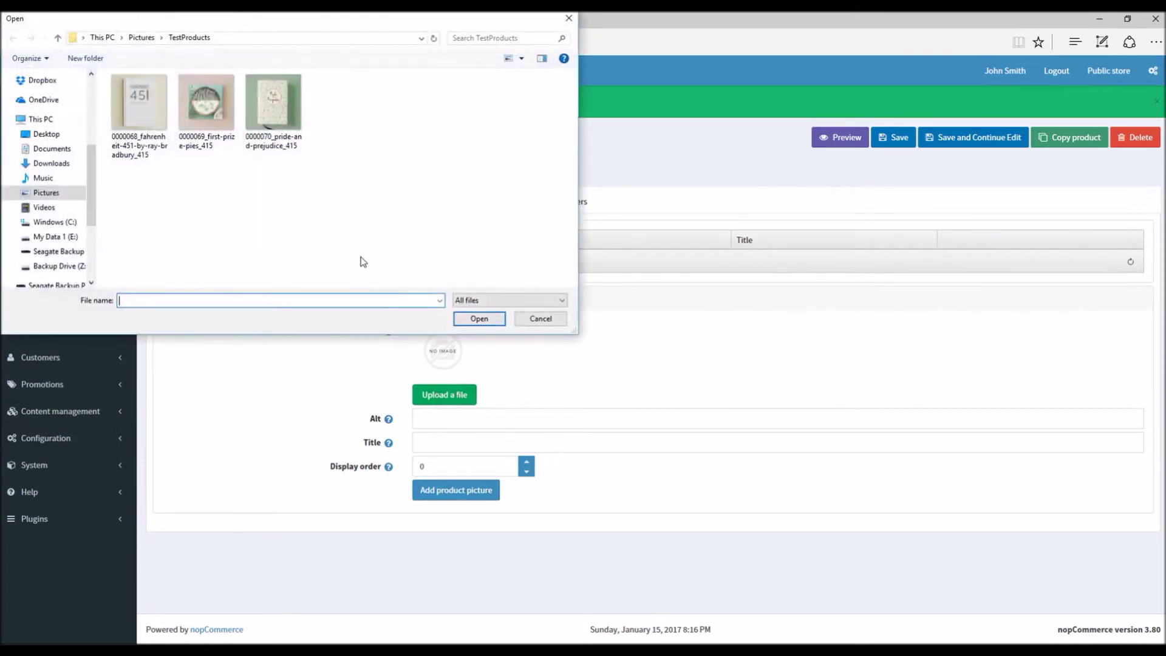
{"action": "double_click", "coordinate": [158, 106]}
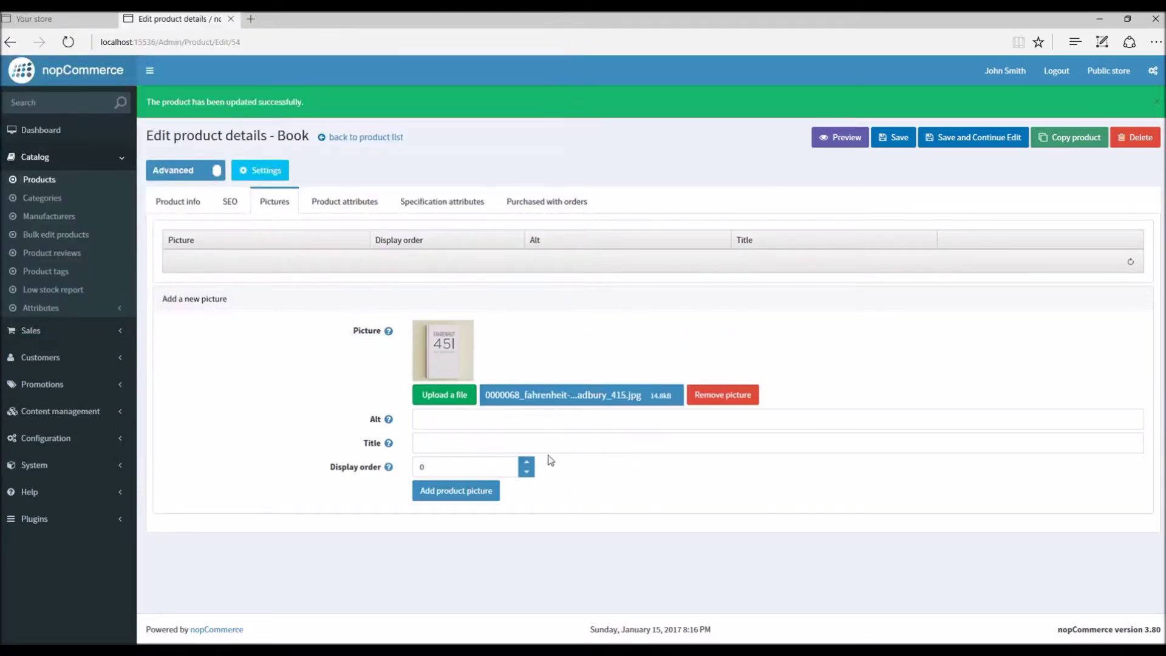
{"action": "left_click", "coordinate": [526, 461]}
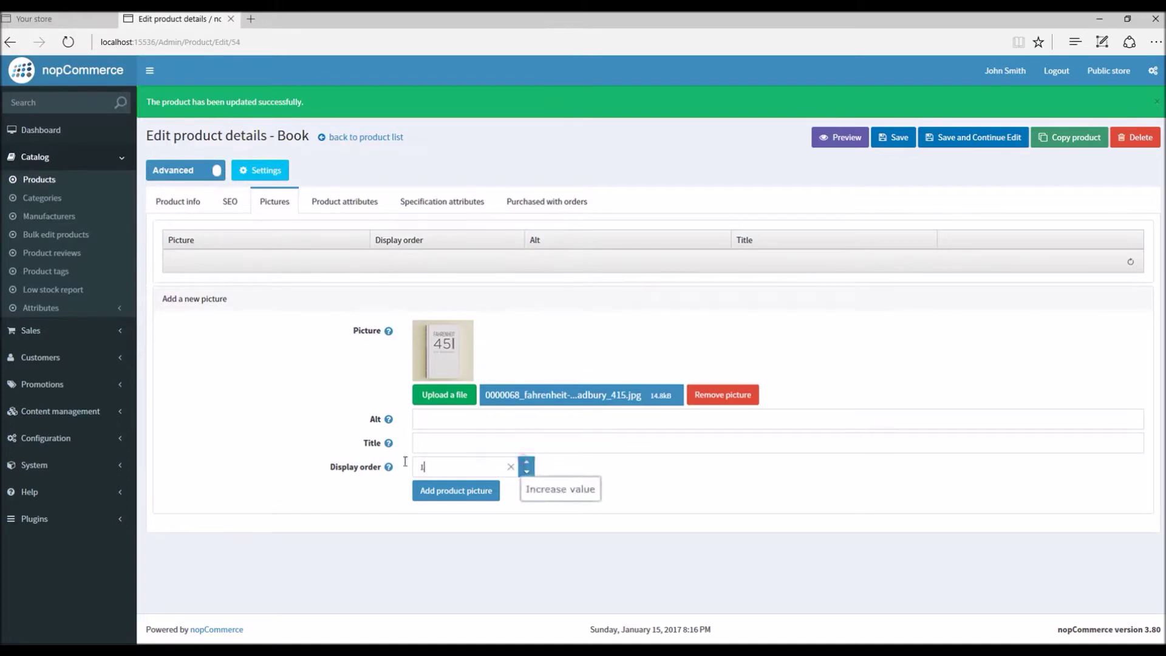
{"action": "left_click", "coordinate": [460, 496]}
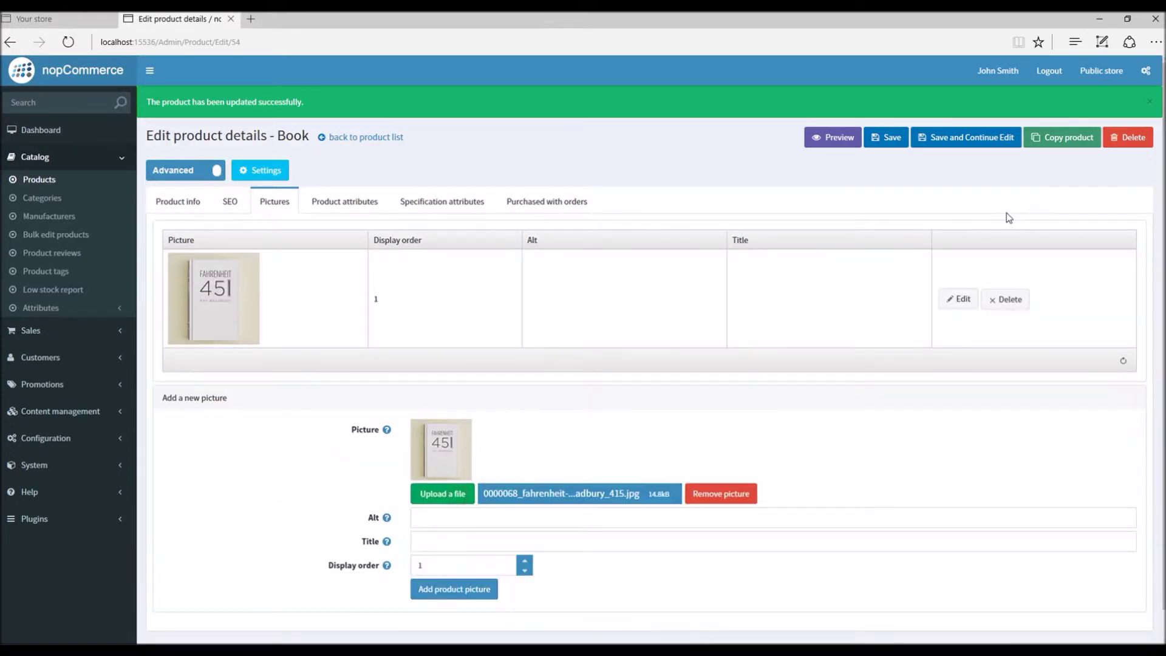
{"action": "left_click", "coordinate": [945, 141]}
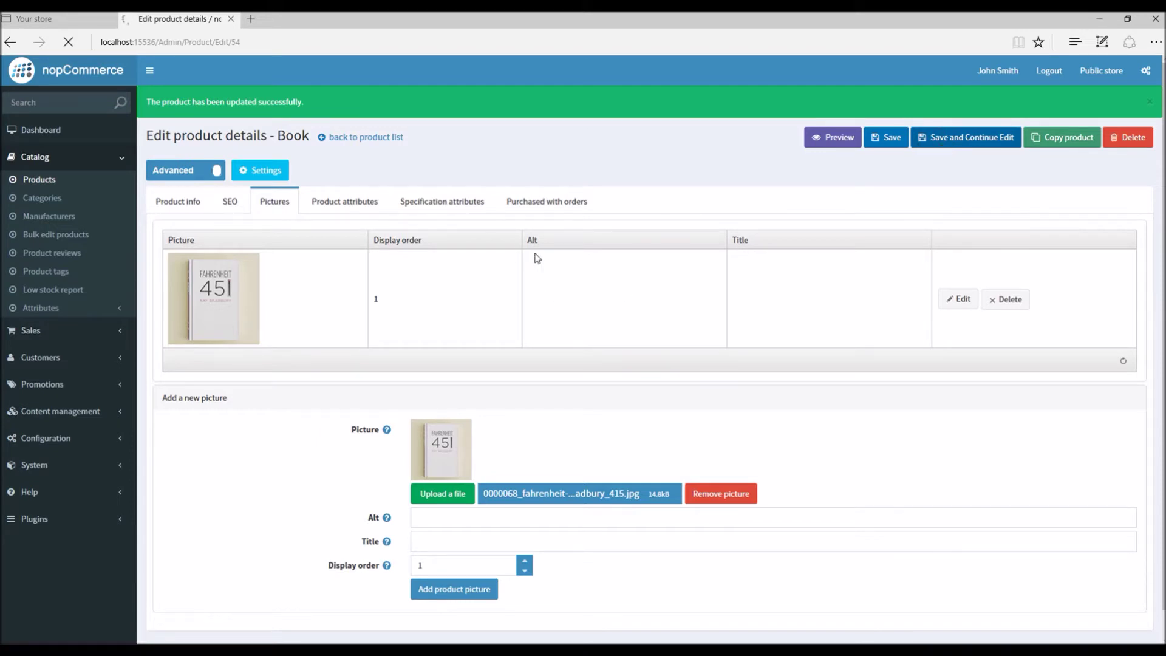
- Return to the admin product list and start a new product with Simple type and Simple template
{"action": "key", "text": "ctrl+Tab"}
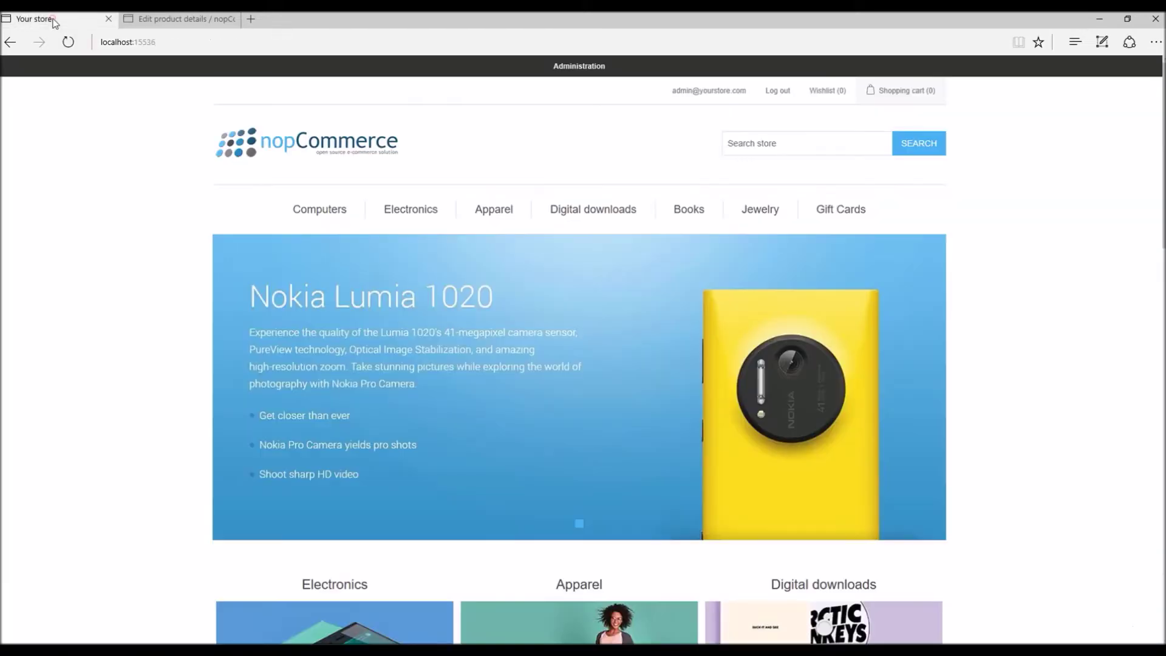
{"action": "left_click", "coordinate": [172, 19]}
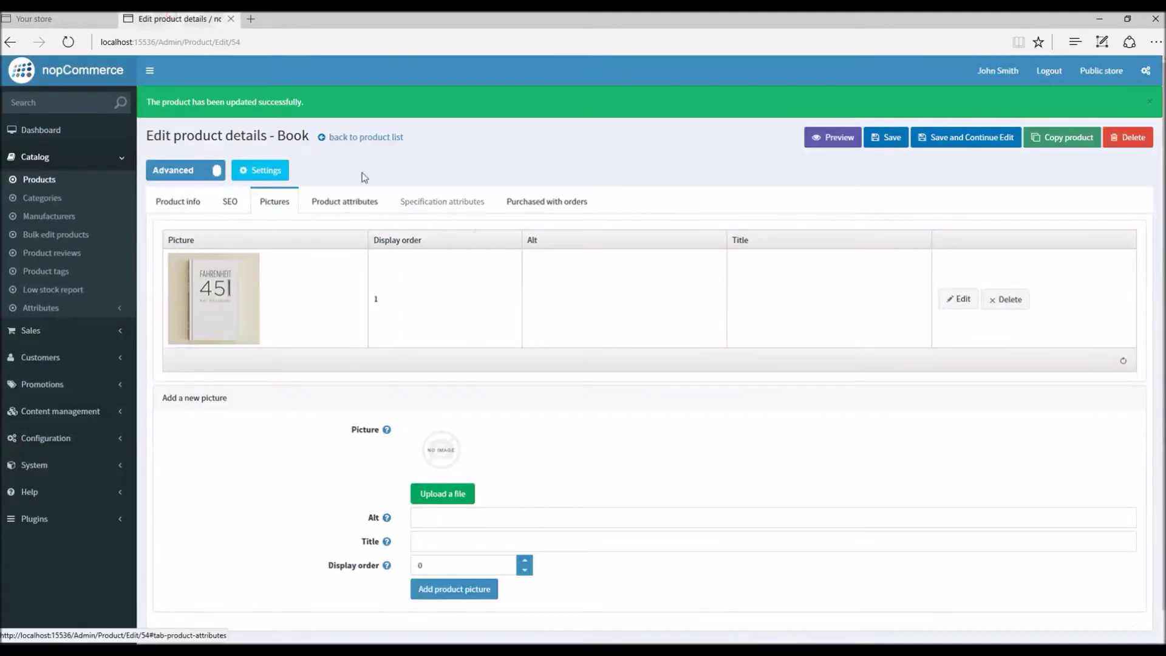
{"action": "left_click", "coordinate": [348, 137]}
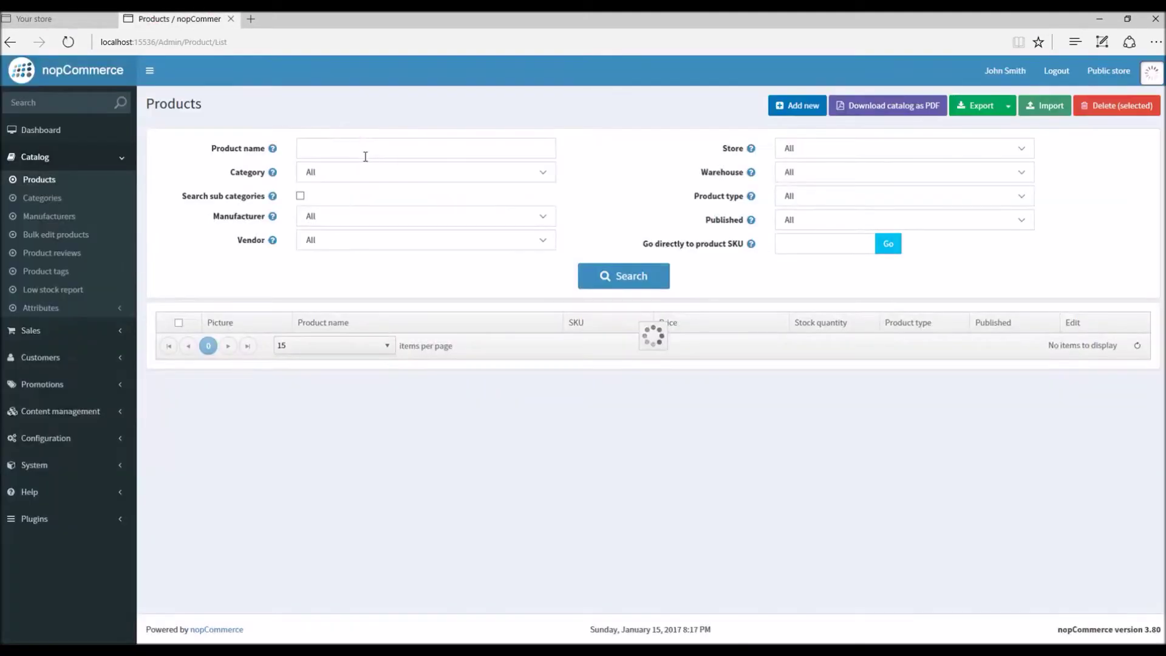
{"action": "left_click", "coordinate": [789, 109]}
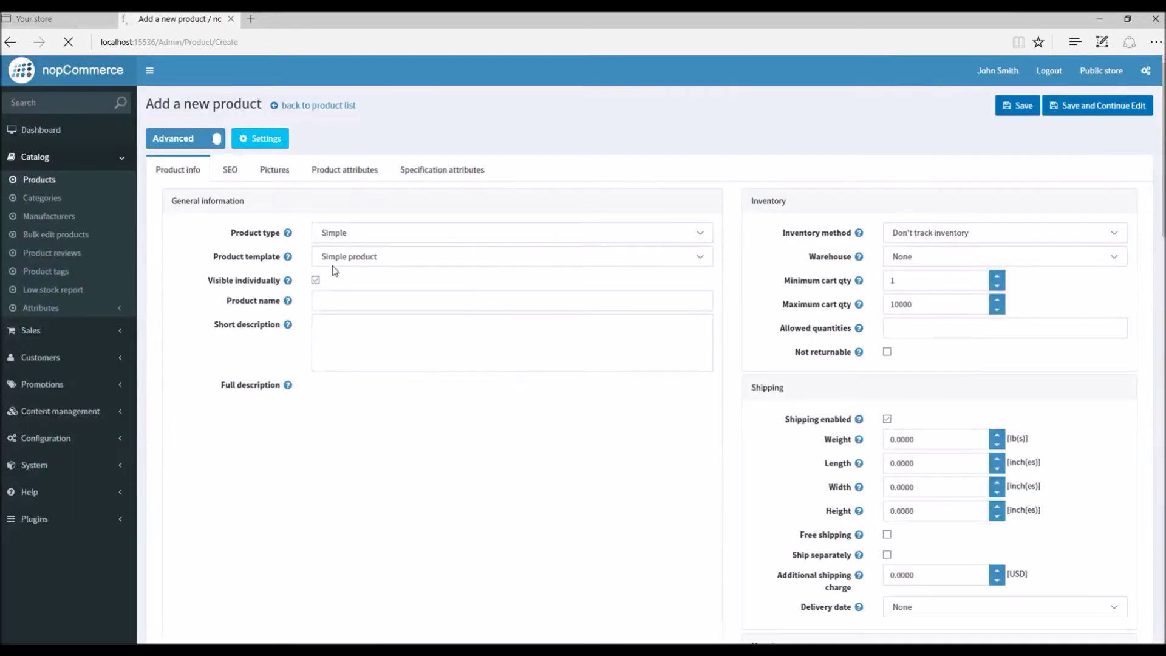
{"action": "left_click", "coordinate": [364, 233]}
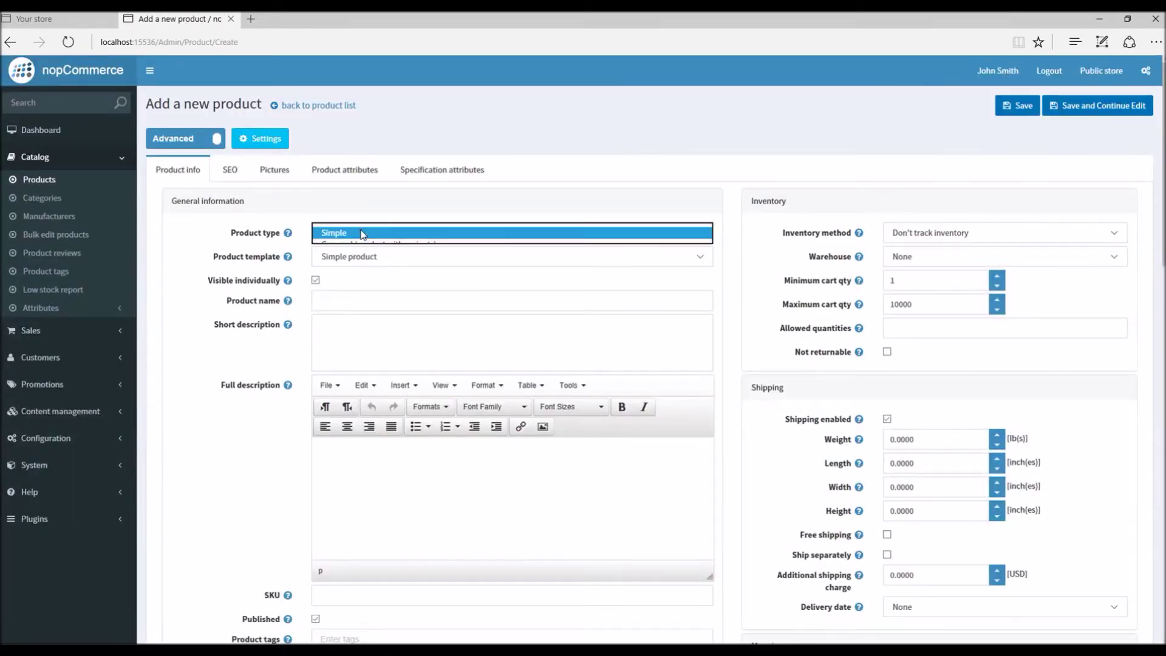
{"action": "left_click", "coordinate": [362, 234]}
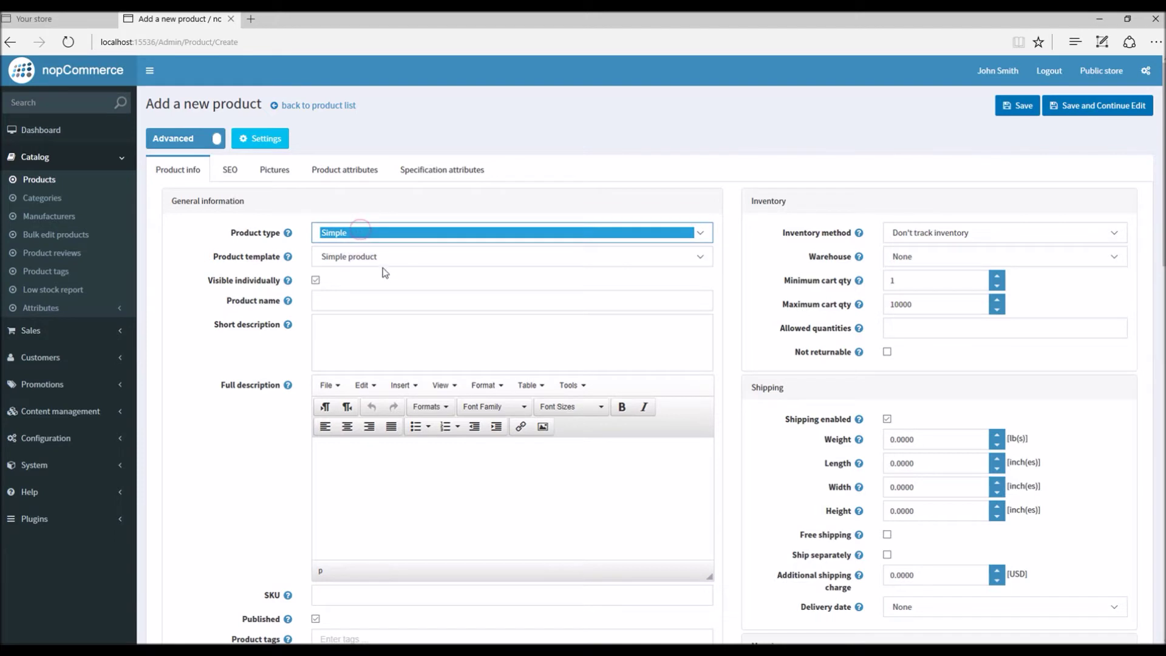
{"action": "left_click", "coordinate": [383, 258]}
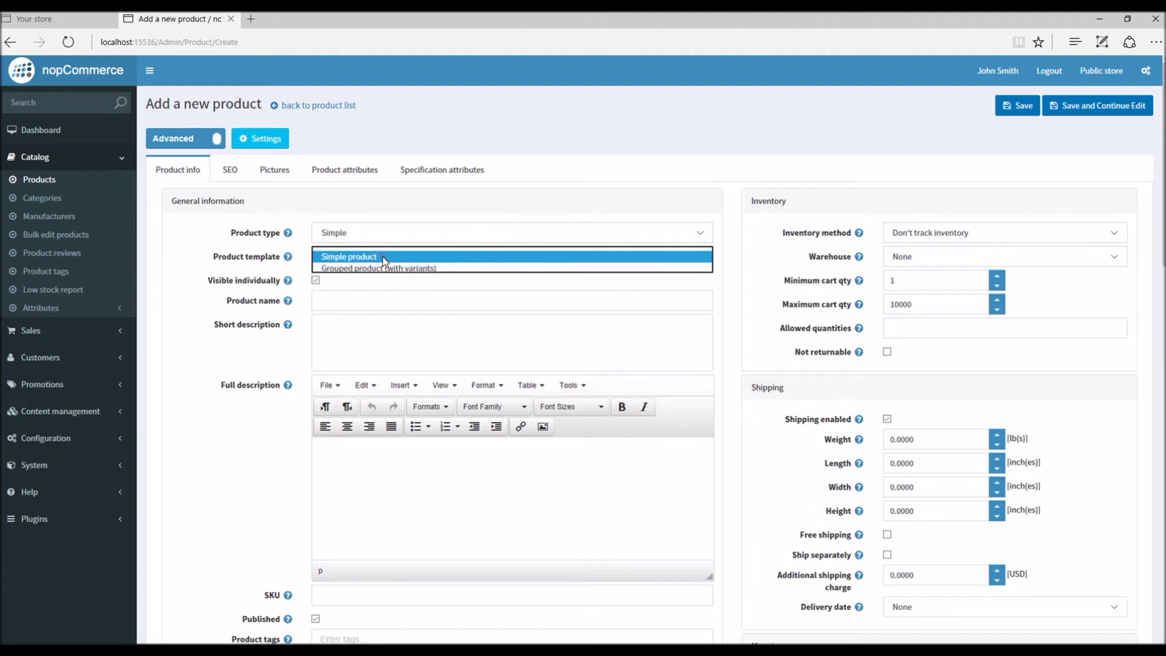
{"action": "left_click", "coordinate": [383, 256]}
- Name the product Book Type A, add a short description, and paste Book Type A as full description
{"action": "left_click", "coordinate": [352, 297]}
{"action": "type", "text": "Bo"}
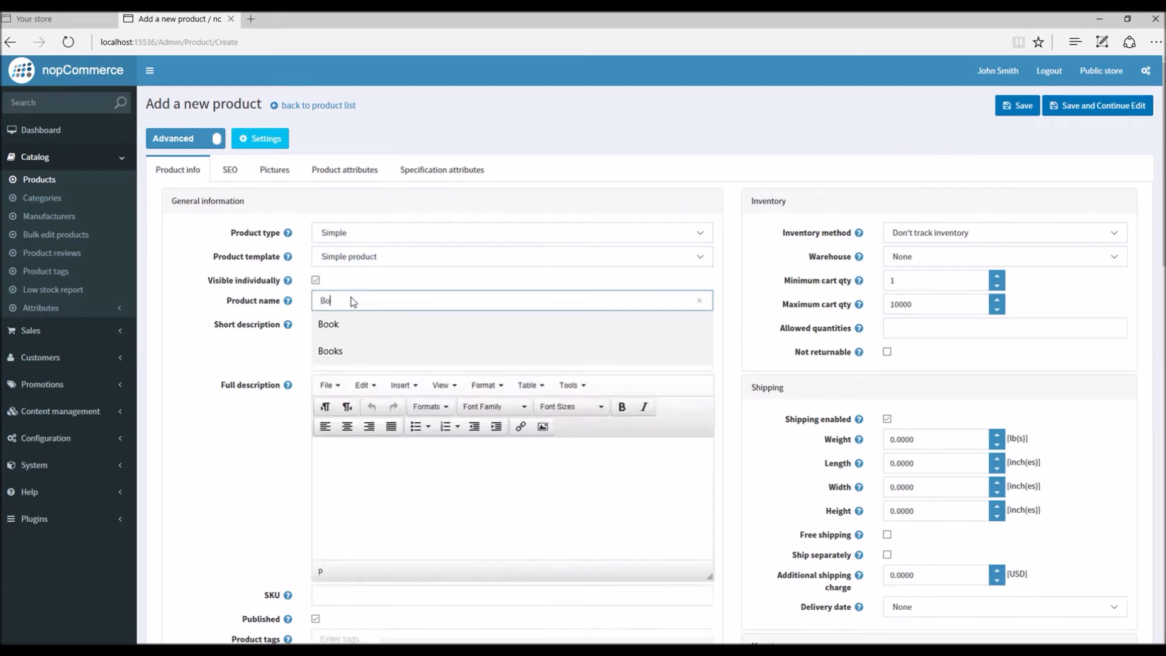
{"action": "type", "text": "ok "}
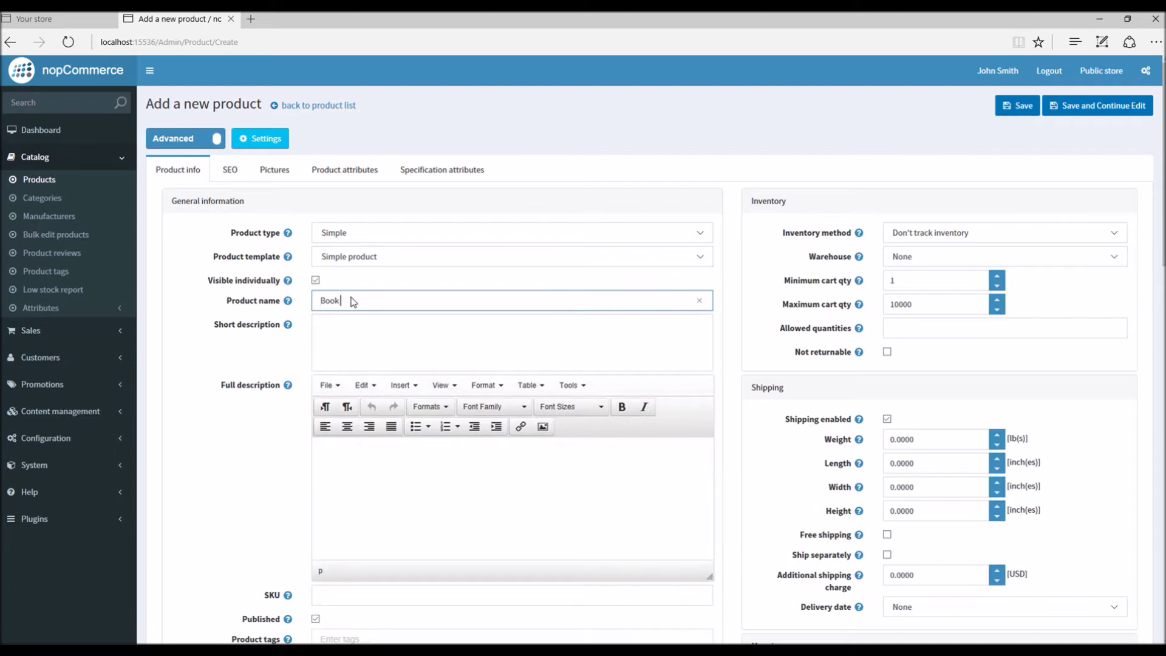
{"action": "type", "text": "Type 1"}
{"action": "triple_click", "coordinate": [378, 302]}
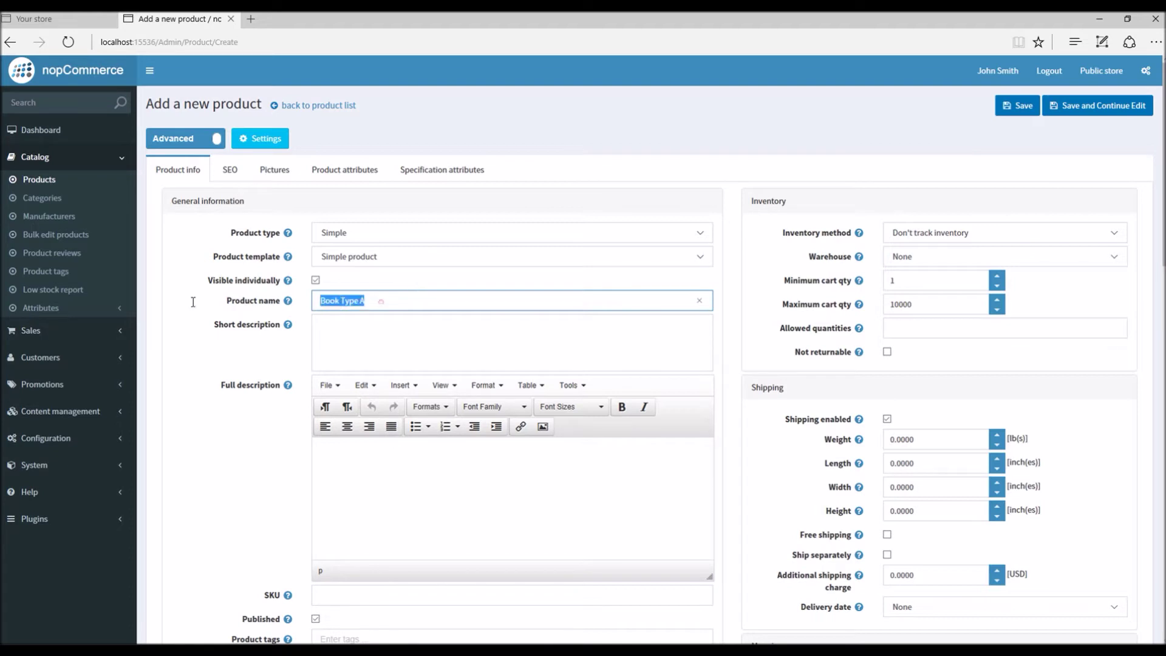
{"action": "left_click", "coordinate": [358, 331]}
{"action": "type", "text": "Short description goes here"}
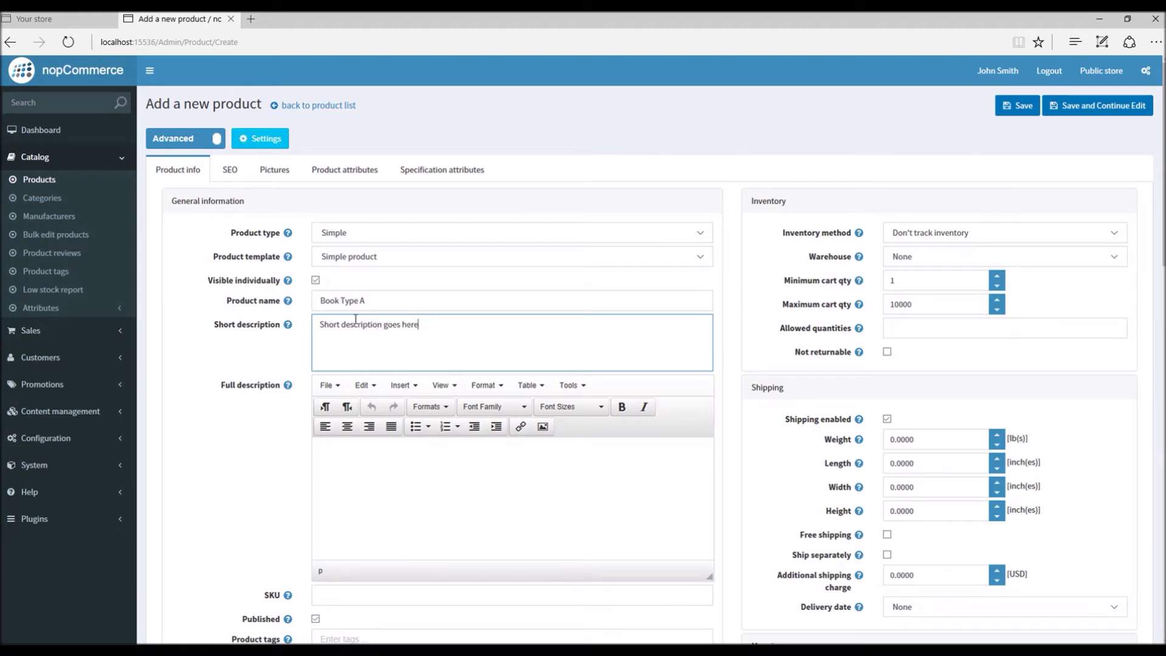
{"action": "triple_click", "coordinate": [355, 319]}
{"action": "triple_click", "coordinate": [363, 300]}
{"action": "key", "text": "ctrl+c"}
{"action": "left_click", "coordinate": [407, 496]}
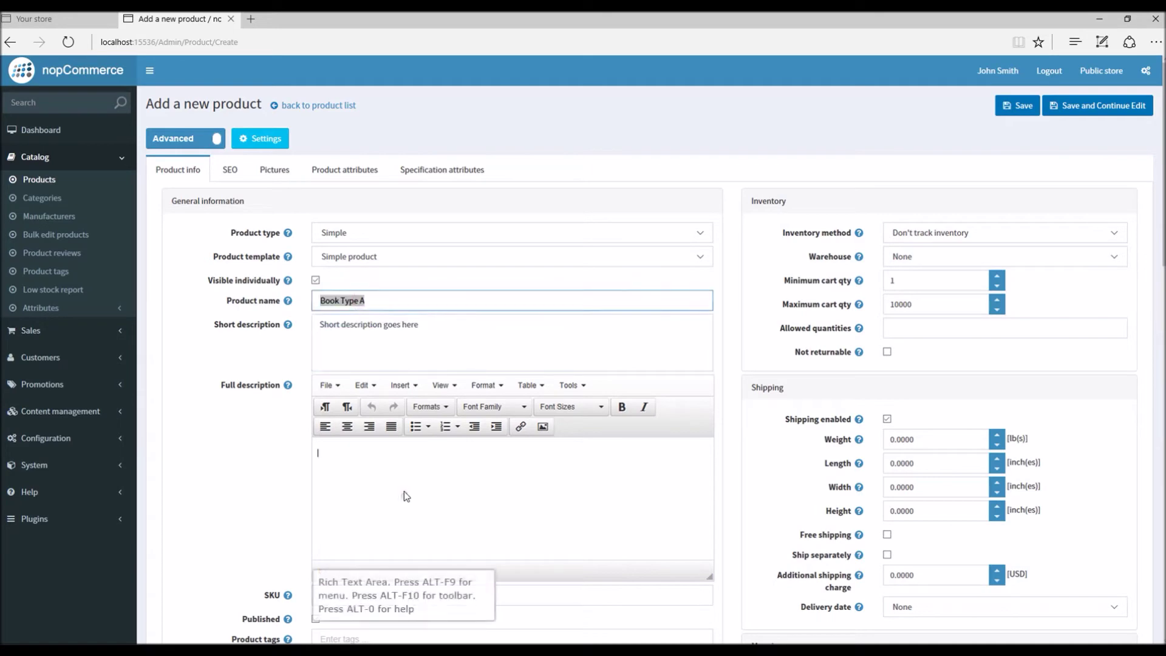
{"action": "key", "text": "ctrl+v"}
- Set the price to 10 and save the product
{"action": "scroll", "coordinate": [431, 376], "scroll_direction": "down", "scroll_amount": 7}
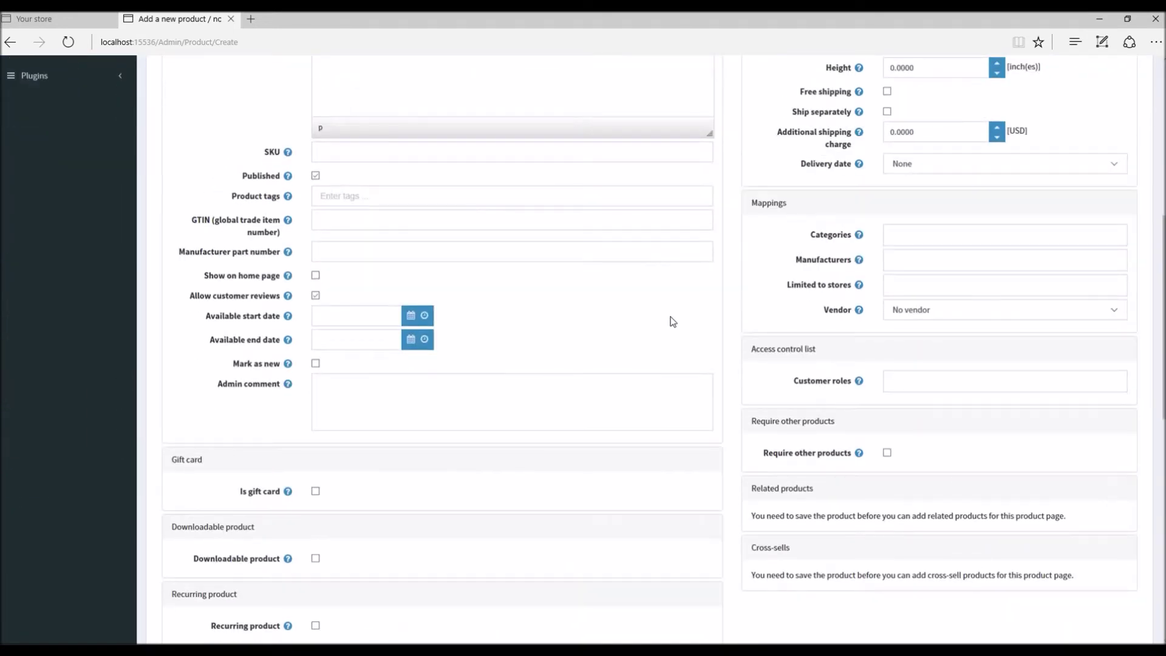
{"action": "scroll", "coordinate": [424, 391], "scroll_direction": "down", "scroll_amount": 6}
{"action": "scroll", "coordinate": [362, 347], "scroll_direction": "down", "scroll_amount": 5}
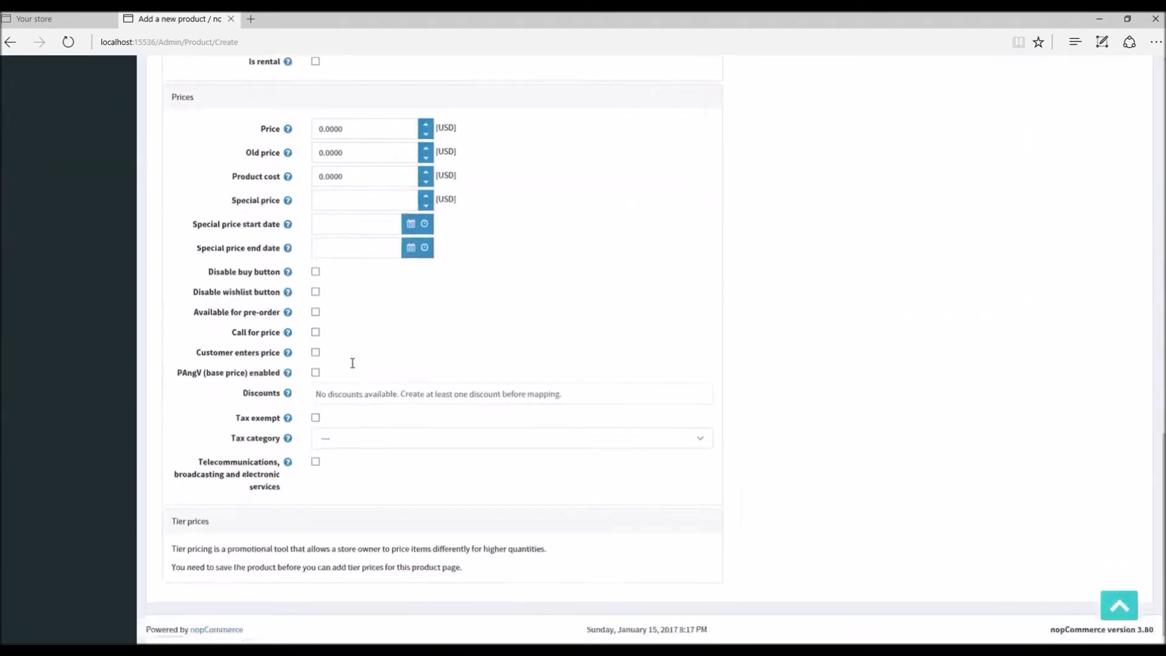
{"action": "scroll", "coordinate": [354, 296], "scroll_direction": "up", "scroll_amount": 15}
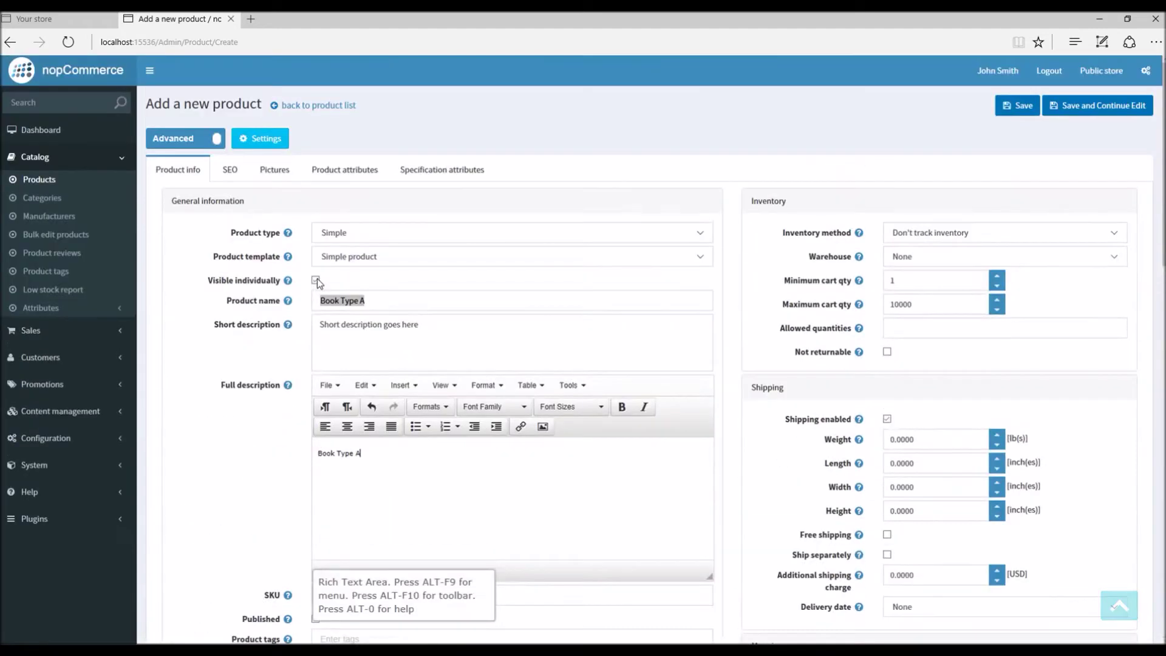
{"action": "scroll", "coordinate": [388, 341], "scroll_direction": "down", "scroll_amount": 16}
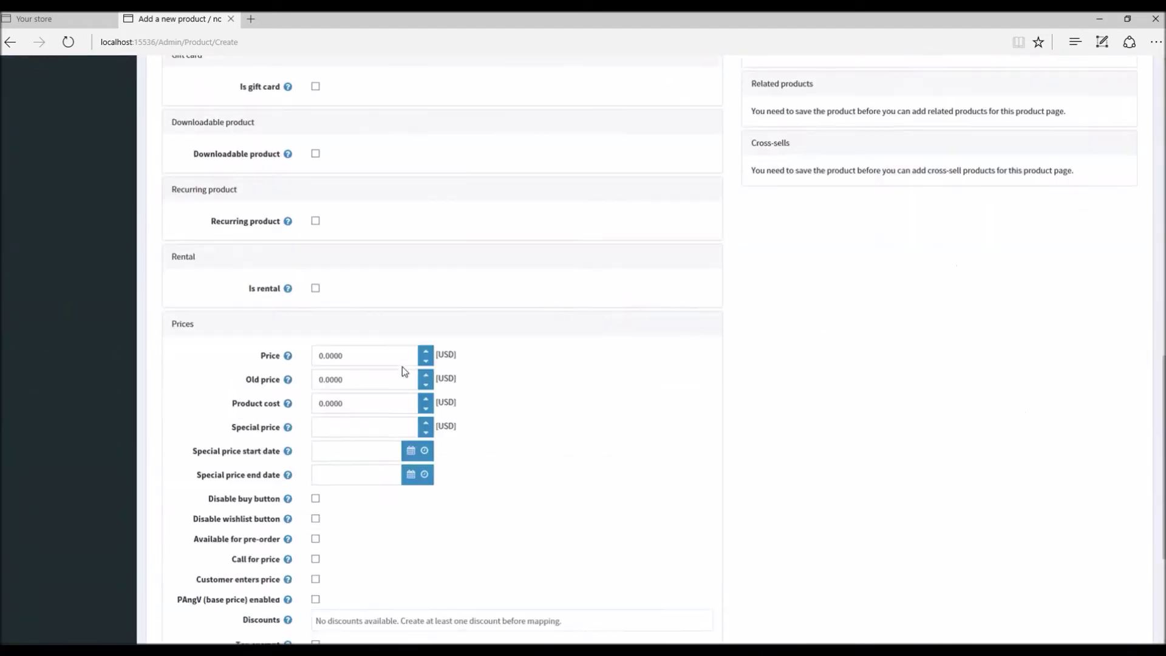
{"action": "left_click", "coordinate": [341, 320]}
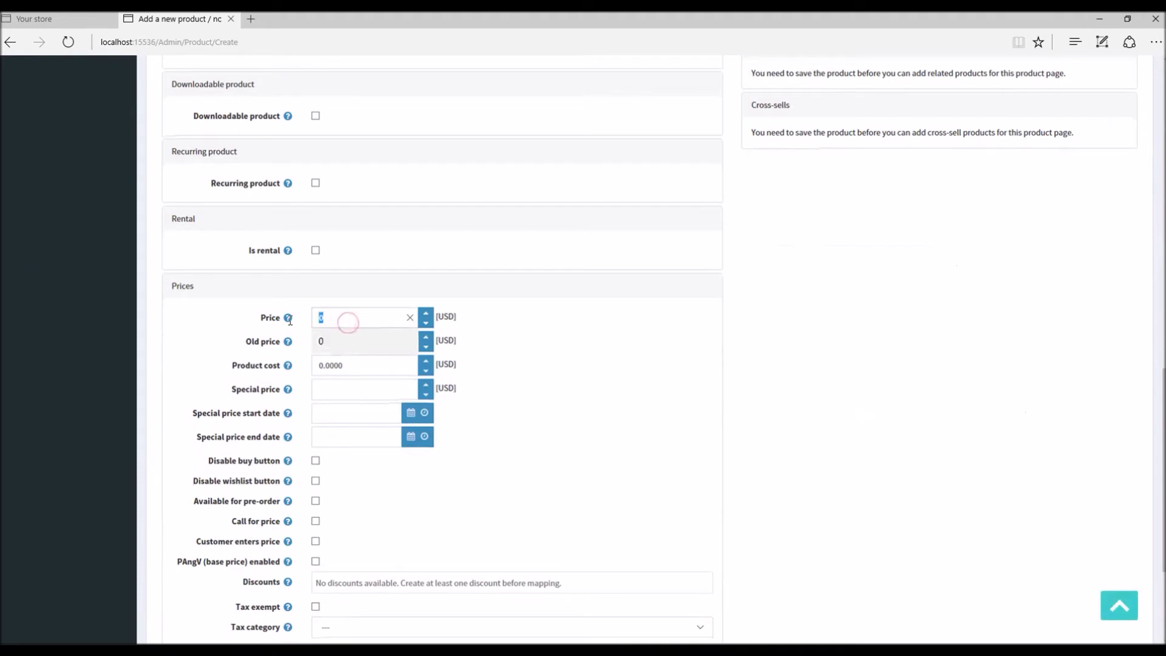
{"action": "type", "text": "10"}
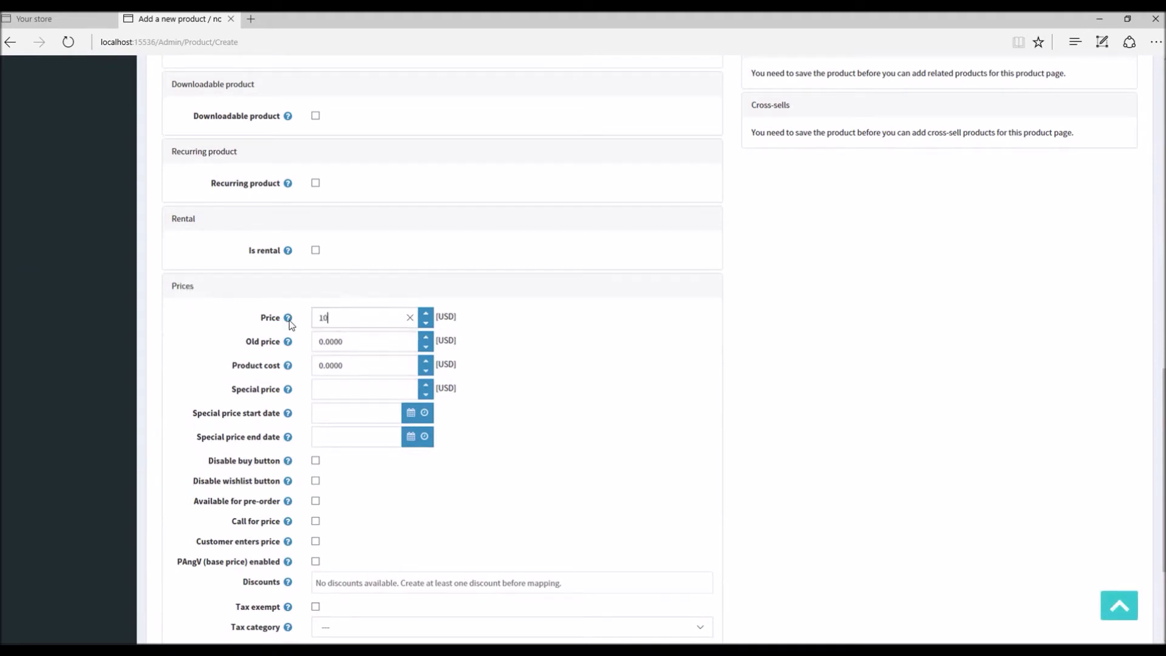
{"action": "left_click", "coordinate": [569, 319]}
{"action": "left_click", "coordinate": [315, 116]}
{"action": "scroll", "coordinate": [568, 249], "scroll_direction": "up", "scroll_amount": 15}
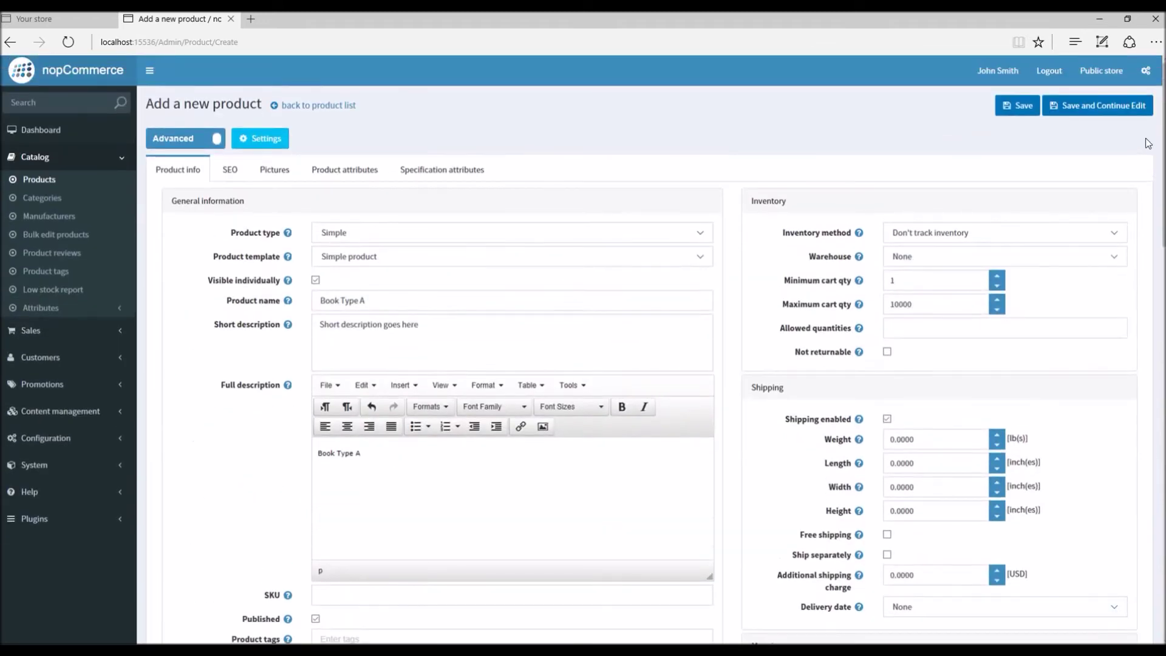
{"action": "left_click", "coordinate": [1079, 117]}
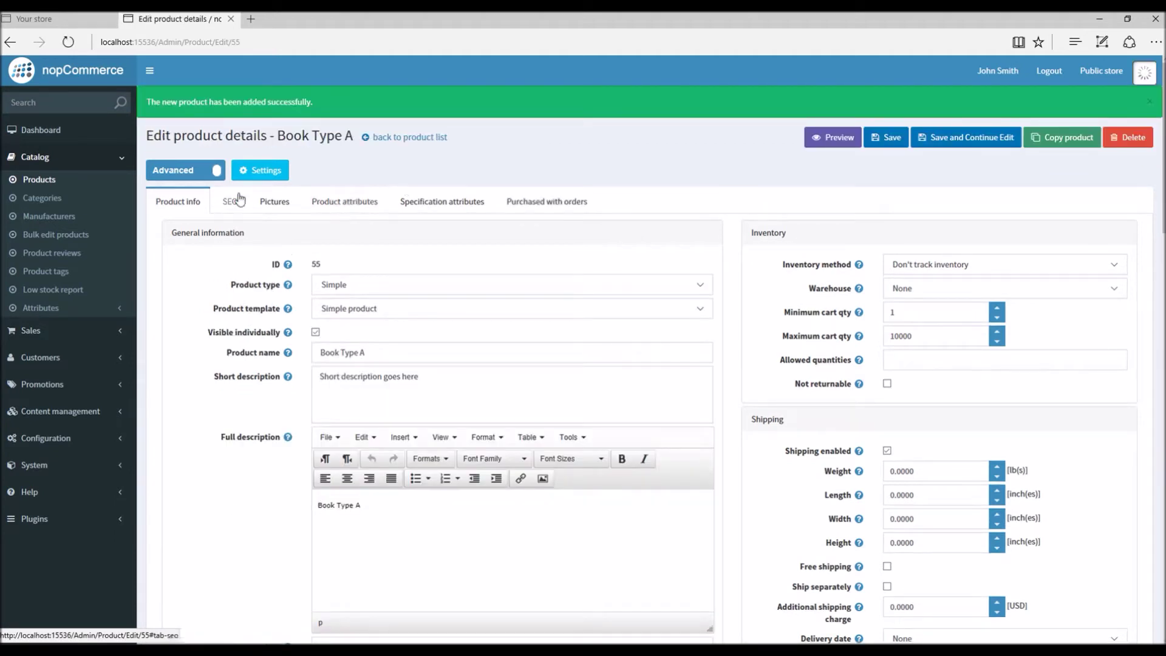
- Attach the 0000069_first-prize-pies_415.jpg picture to Book Type A at display order 1 and save
{"action": "left_click", "coordinate": [274, 201]}
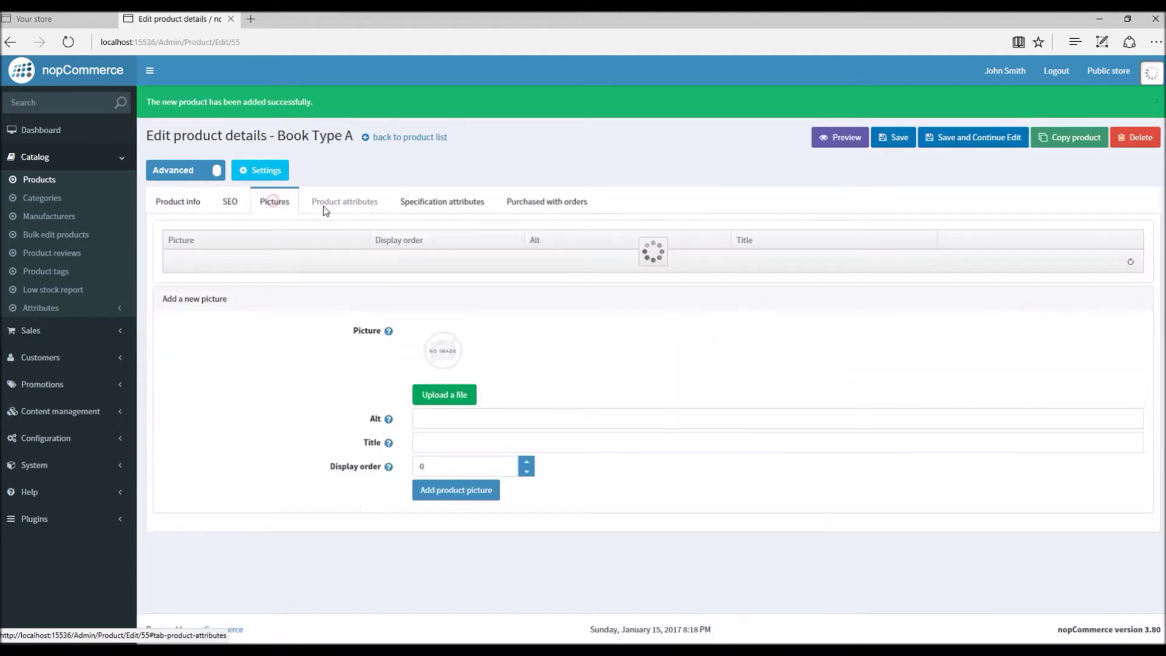
{"action": "left_click", "coordinate": [461, 395]}
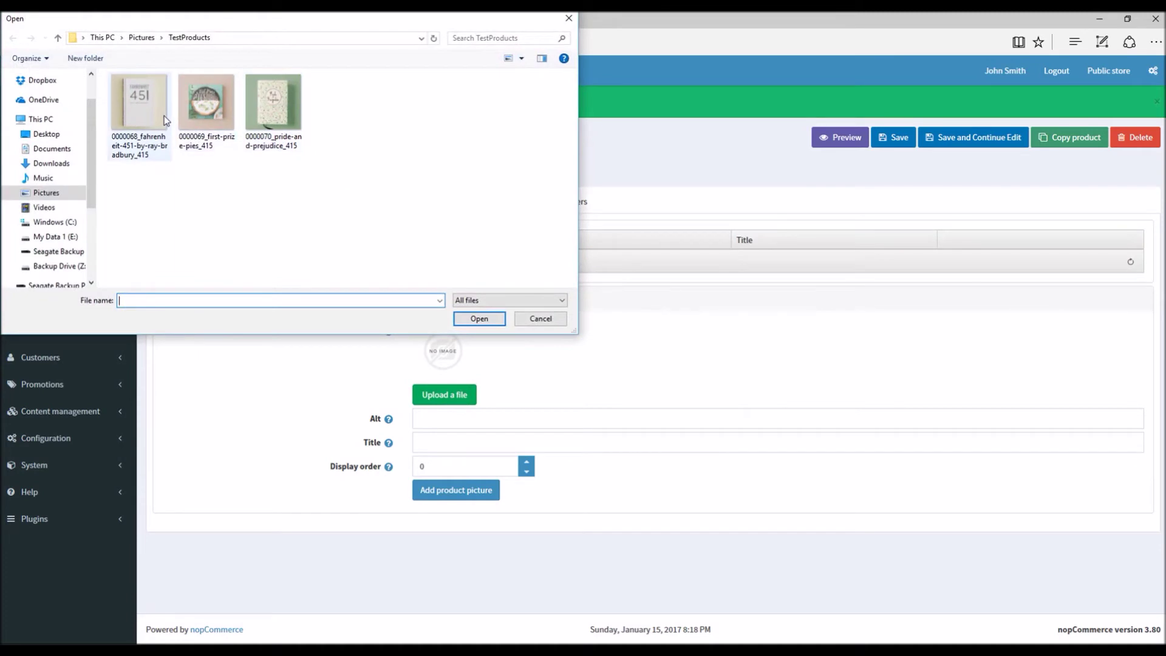
{"action": "double_click", "coordinate": [206, 94]}
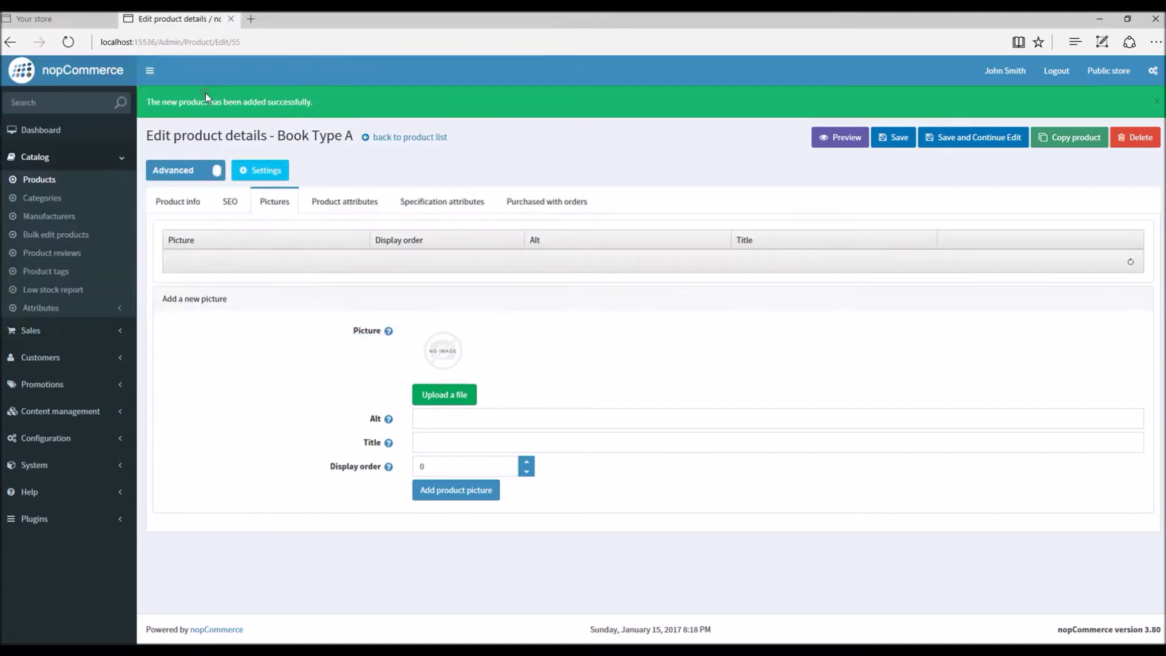
{"action": "left_click", "coordinate": [526, 462]}
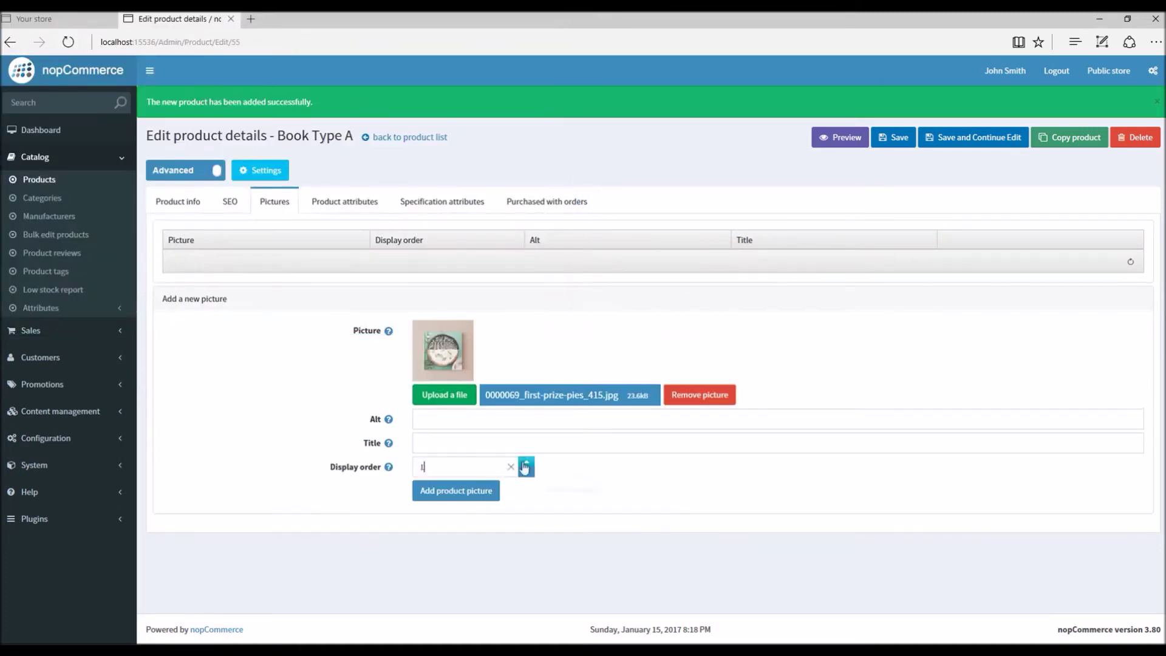
{"action": "left_click", "coordinate": [462, 491]}
{"action": "left_click", "coordinate": [967, 141]}
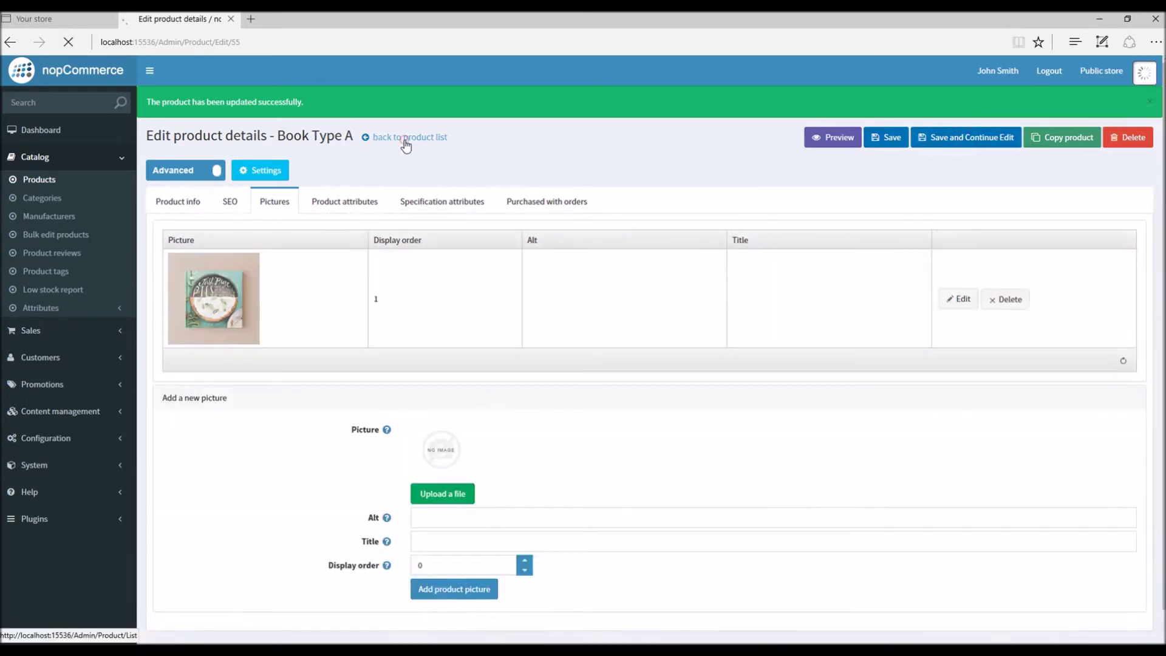
{"action": "left_click", "coordinate": [405, 139]}
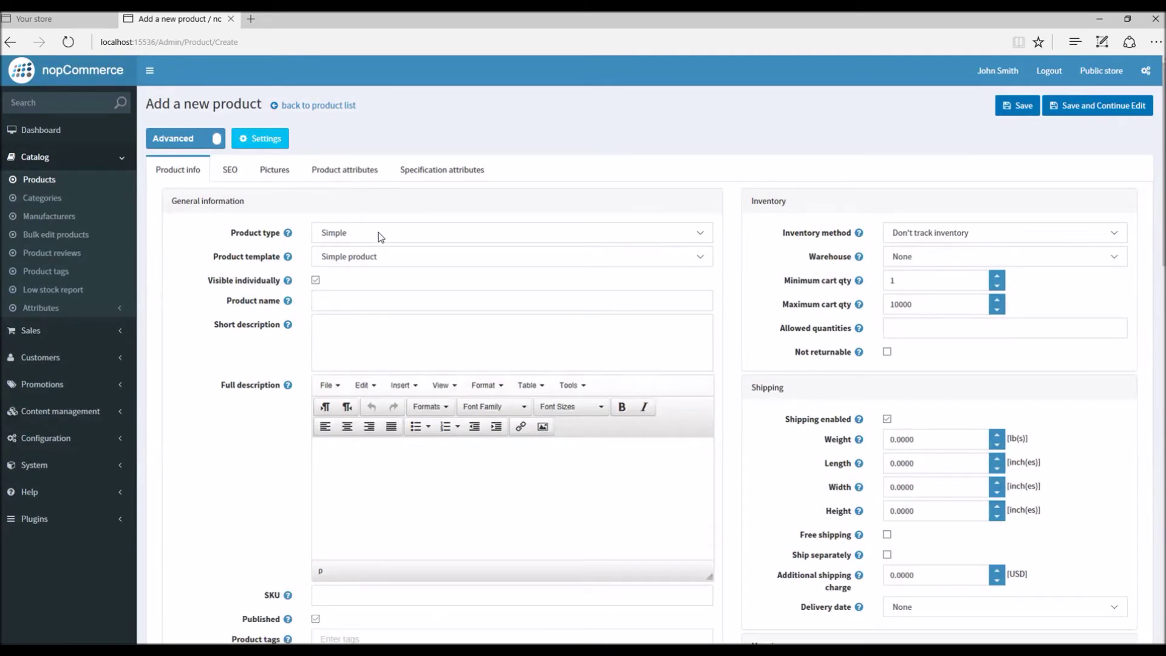
- Name the product Book Type B, add a short description, and copy the name into the full description
{"action": "left_click", "coordinate": [373, 301]}
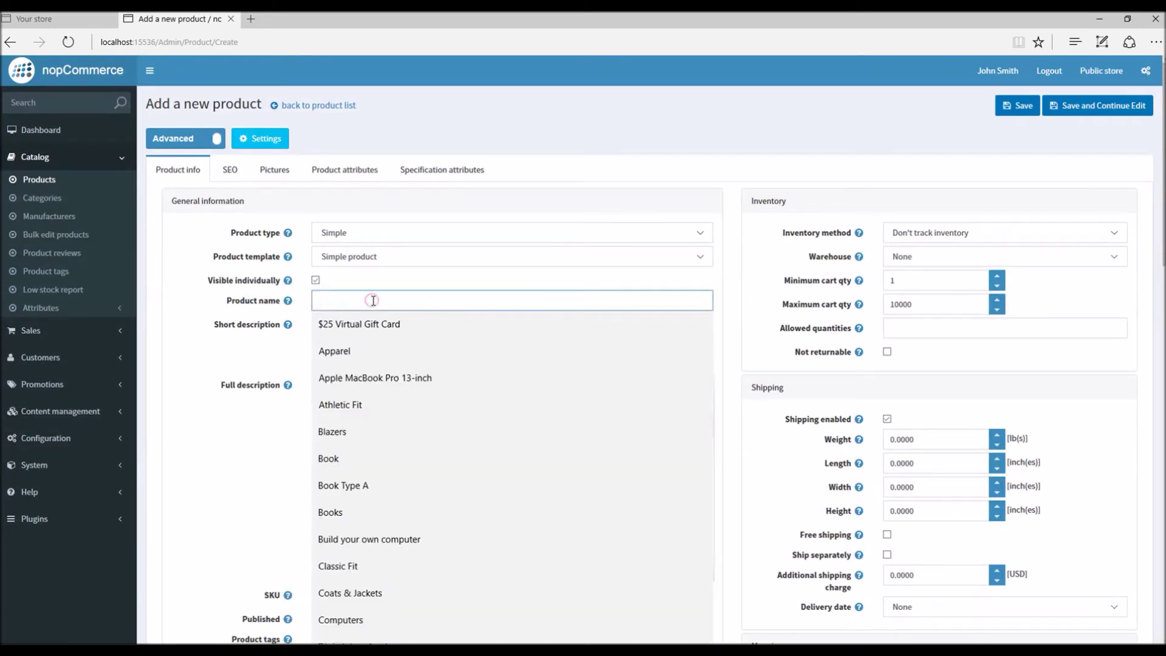
{"action": "type", "text": "Book T"}
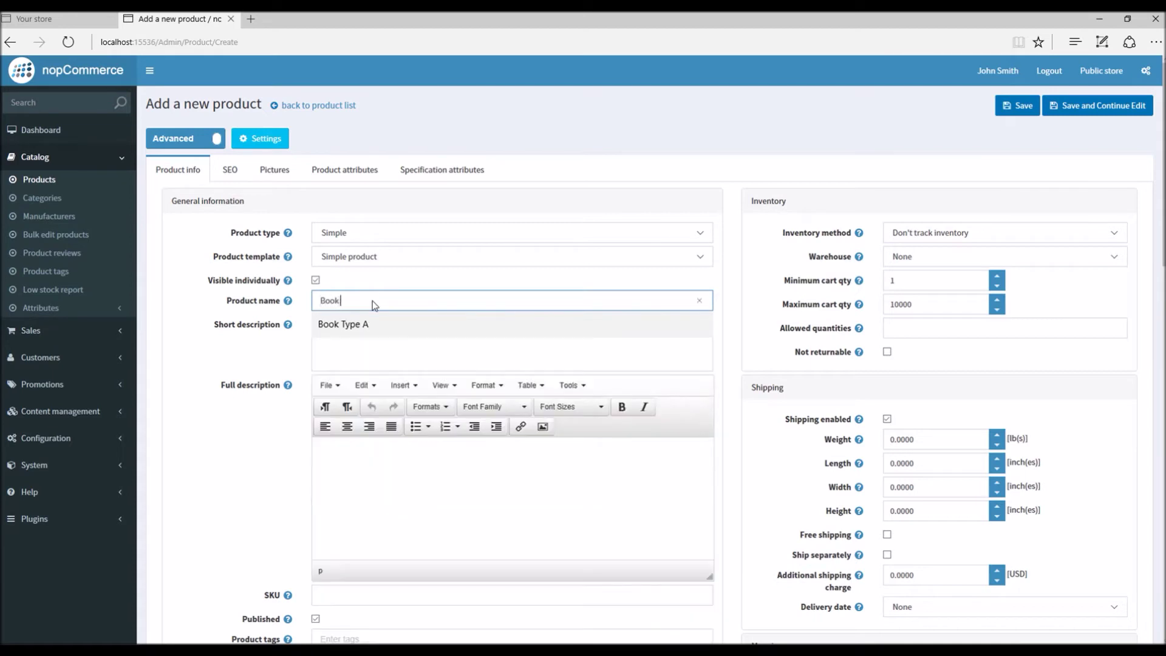
{"action": "key", "text": "Down"}
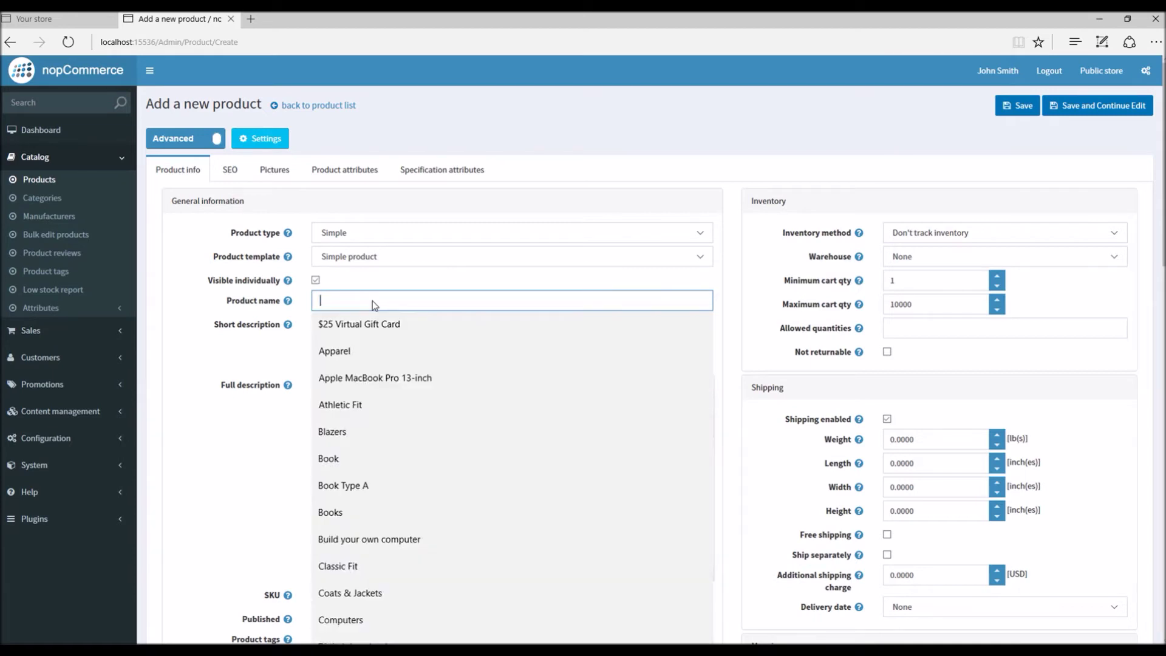
{"action": "type", "text": "Book"}
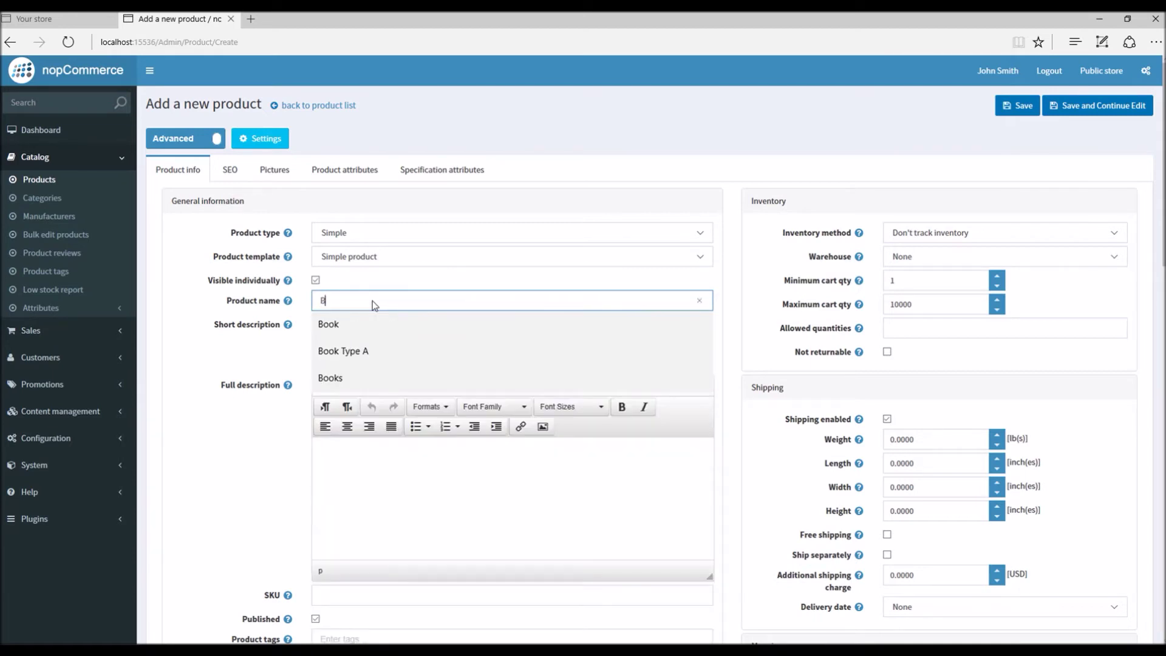
{"action": "key", "text": "Down"}
{"action": "key", "text": "Down"}
{"action": "key", "text": "BackSpace"}
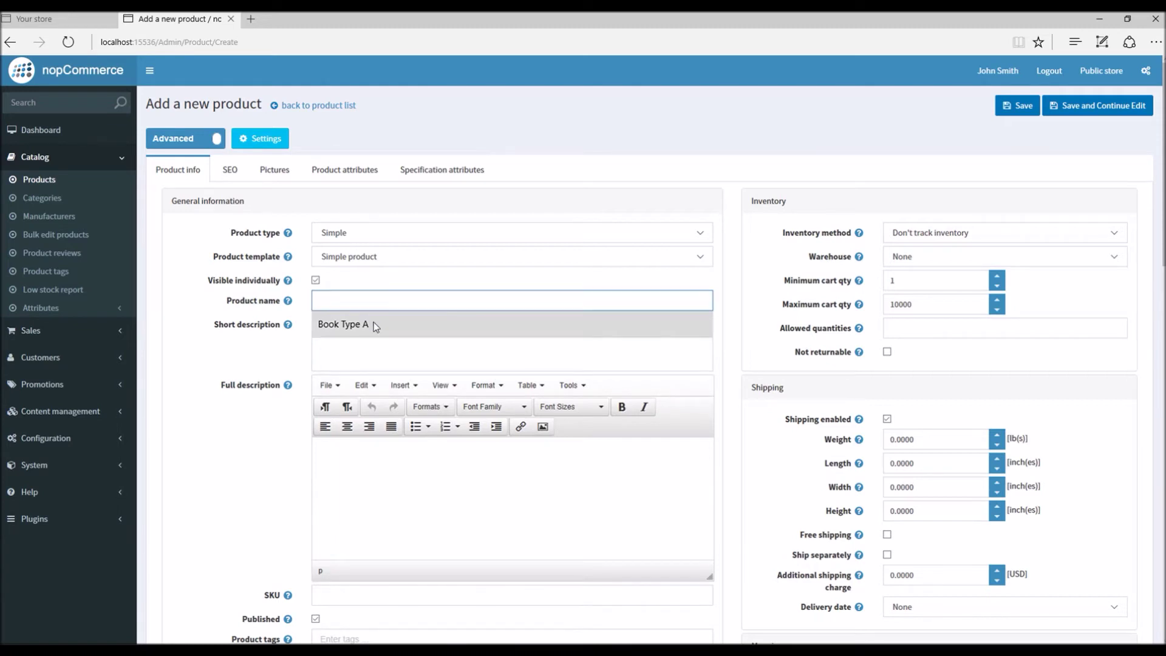
{"action": "left_click", "coordinate": [373, 323]}
{"action": "key", "text": "BackSpace"}
{"action": "type", "text": "Book Type B"}
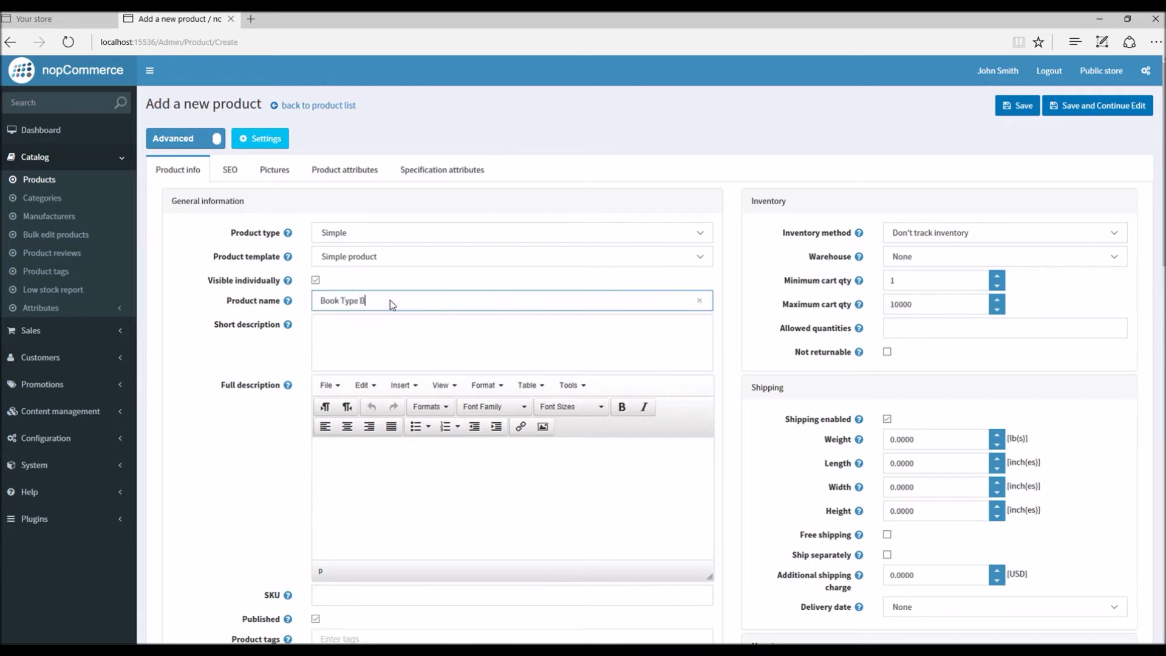
{"action": "left_click", "coordinate": [368, 322]}
{"action": "type", "text": "Shi"}
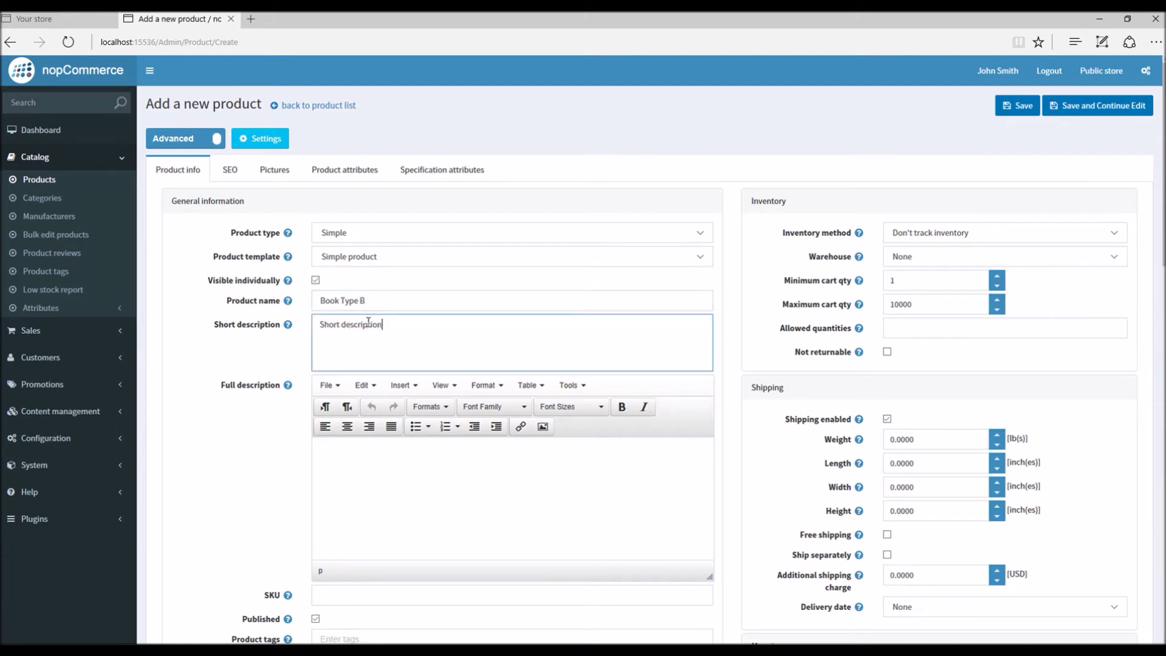
{"action": "triple_click", "coordinate": [372, 303]}
{"action": "key", "text": "ctrl+c"}
{"action": "left_click", "coordinate": [367, 460]}
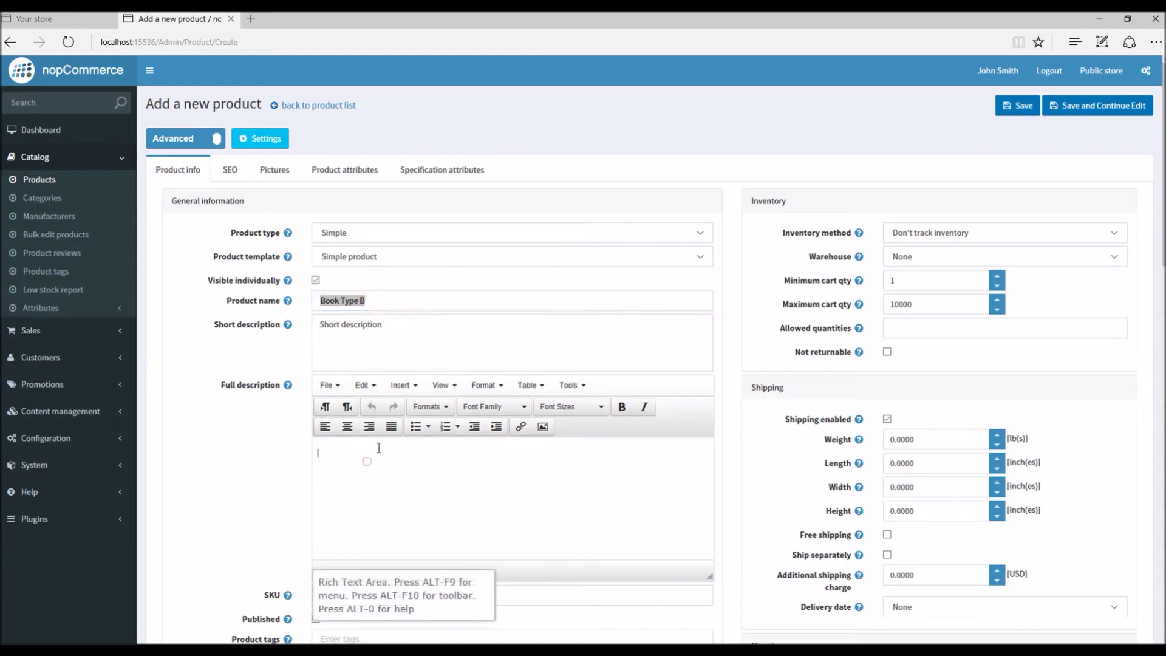
{"action": "key", "text": "ctrl+v"}
- Disable shipping, make it a downloadable product, set the price to 25, and save
{"action": "scroll", "coordinate": [366, 458], "scroll_direction": "down", "scroll_amount": 5}
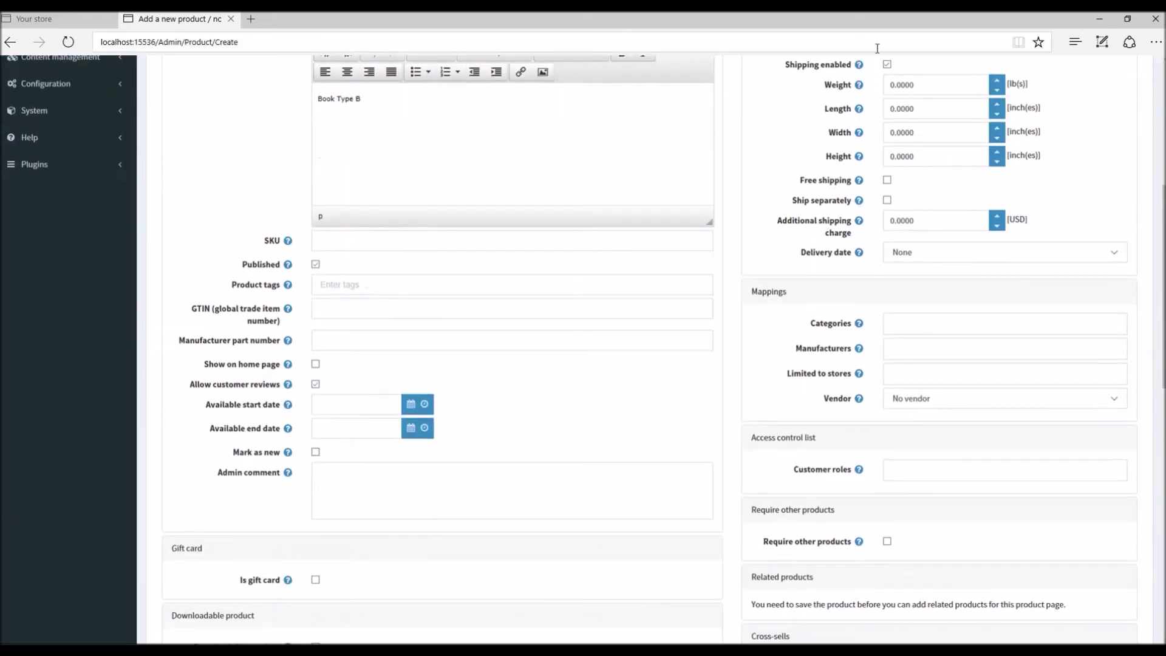
{"action": "left_click", "coordinate": [888, 64]}
{"action": "scroll", "coordinate": [360, 242], "scroll_direction": "down", "scroll_amount": 5}
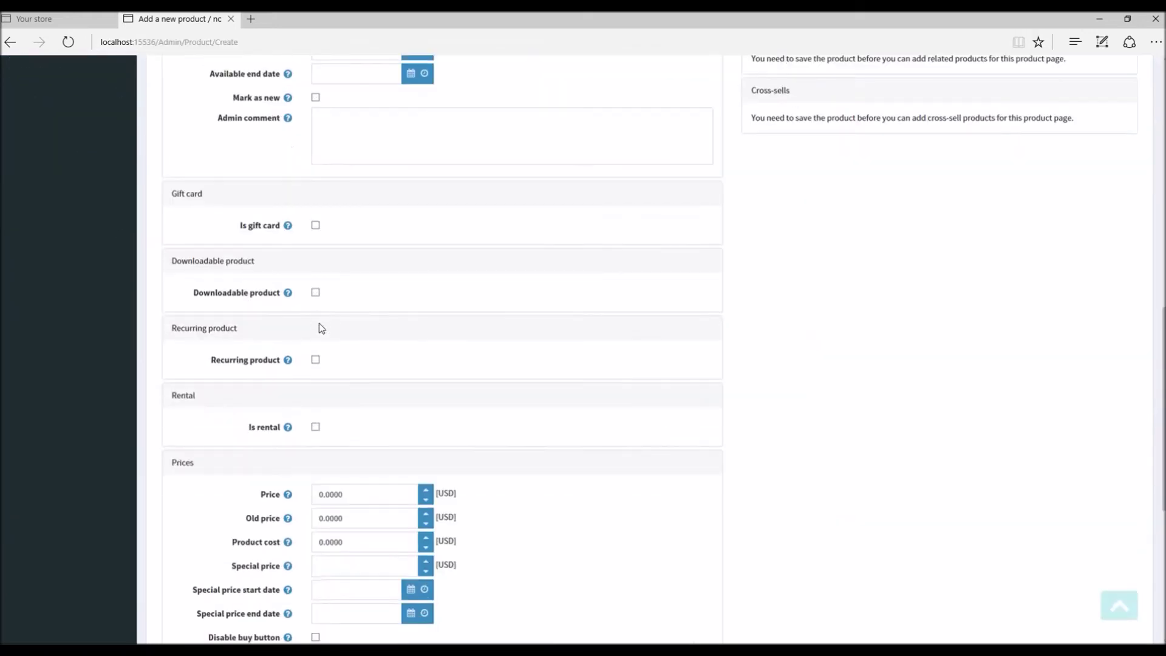
{"action": "left_click", "coordinate": [314, 293]}
{"action": "scroll", "coordinate": [331, 451], "scroll_direction": "down", "scroll_amount": 1}
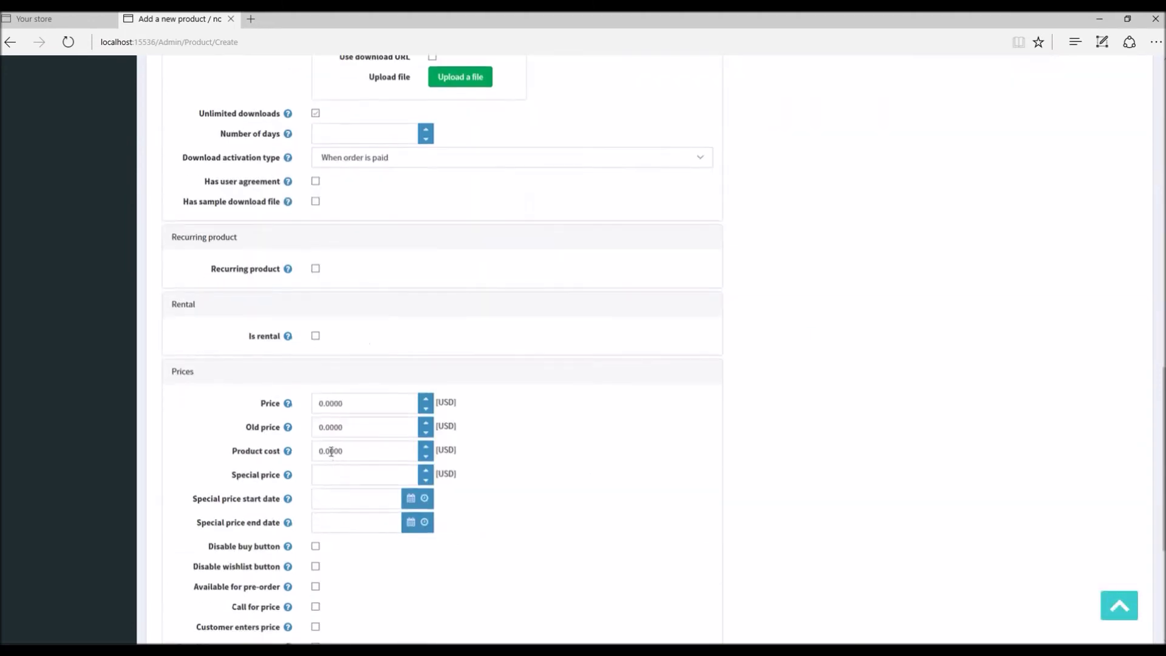
{"action": "left_click", "coordinate": [352, 402]}
{"action": "left_click", "coordinate": [352, 402]}
{"action": "left_click", "coordinate": [351, 400]}
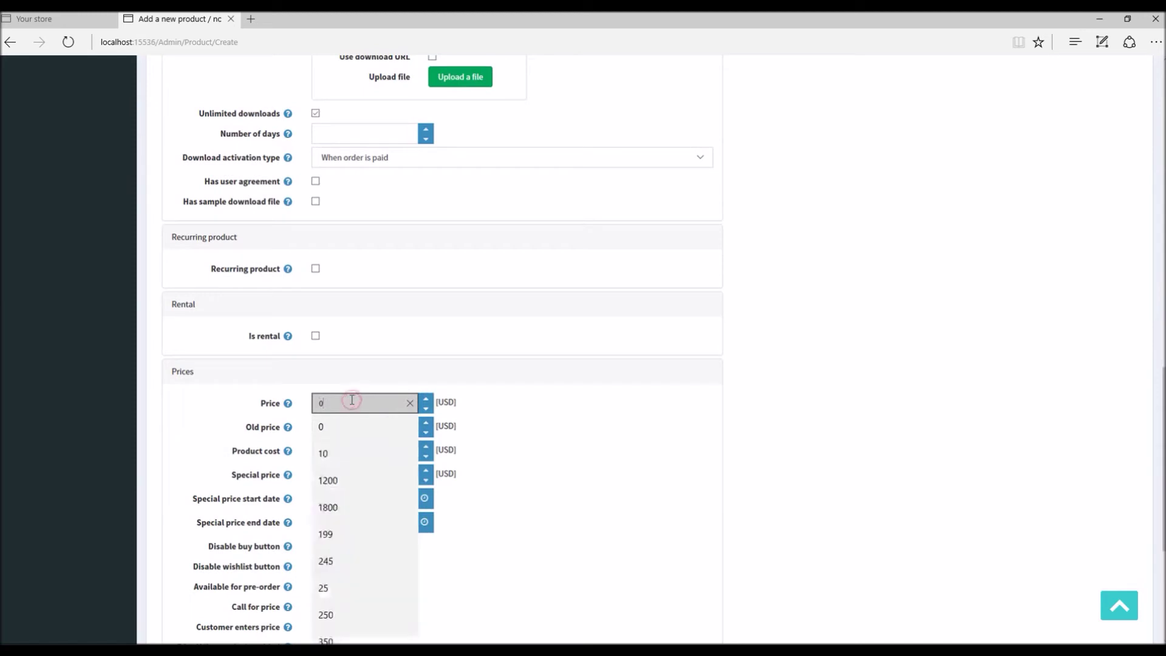
{"action": "key", "text": "BackSpace"}
{"action": "type", "text": "25"}
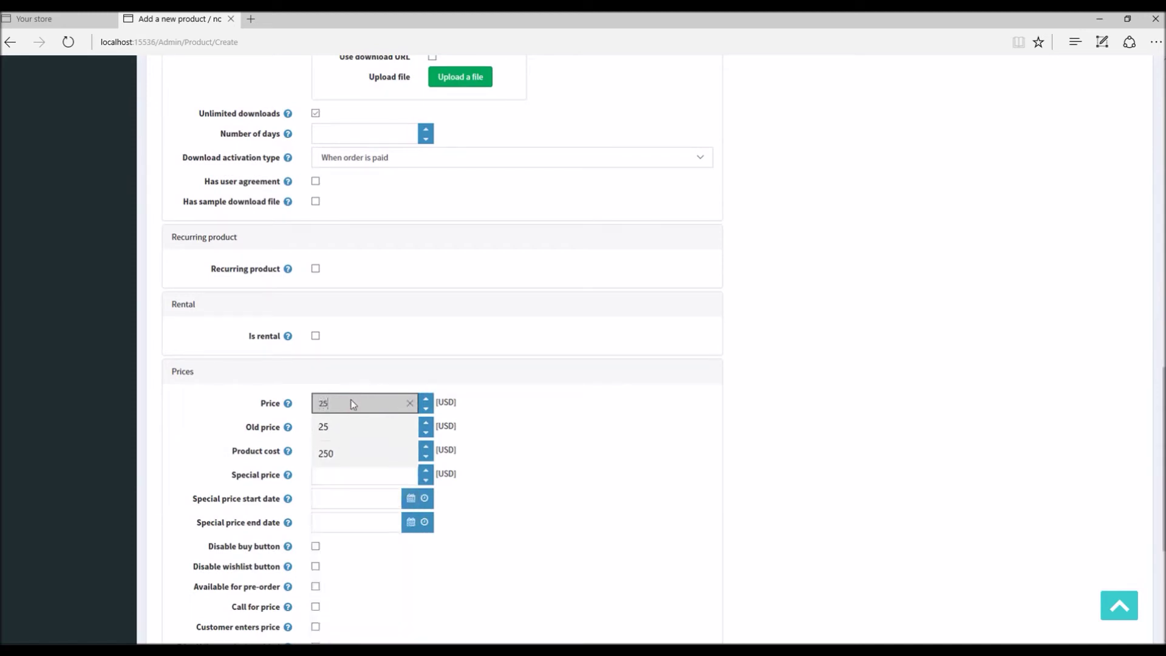
{"action": "left_click", "coordinate": [579, 360]}
{"action": "scroll", "coordinate": [751, 353], "scroll_direction": "up", "scroll_amount": 15}
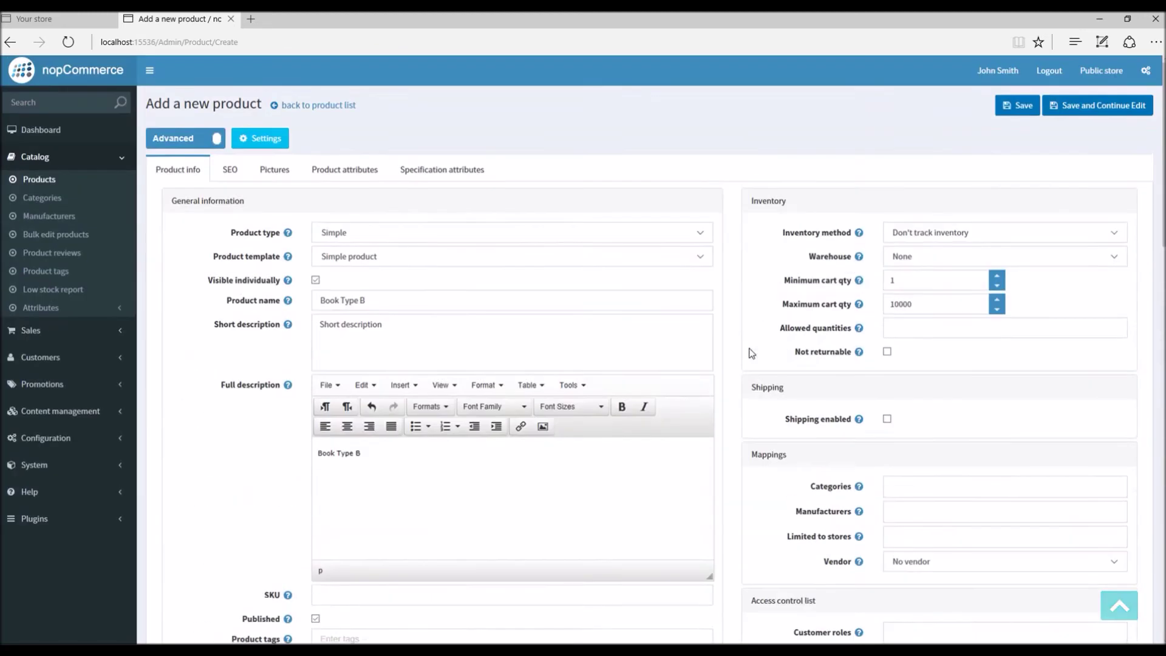
{"action": "left_click", "coordinate": [1089, 119]}
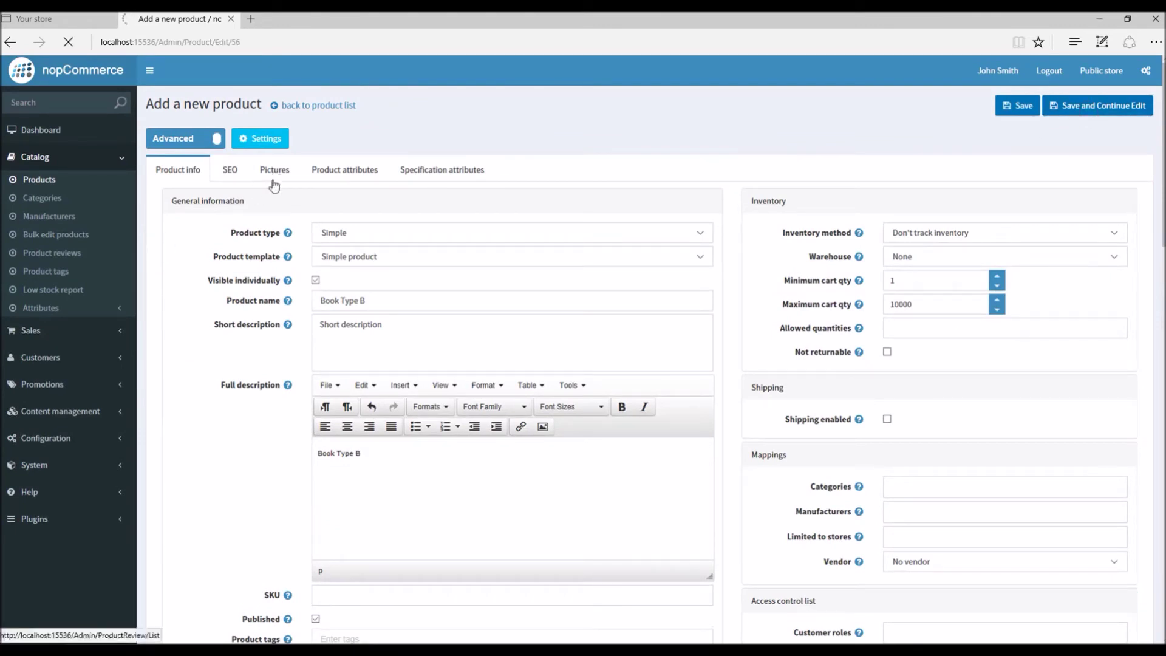
- Attach the pride-and-prejudice cover picture to Book Type B at display order 1
{"action": "left_click", "coordinate": [269, 207]}
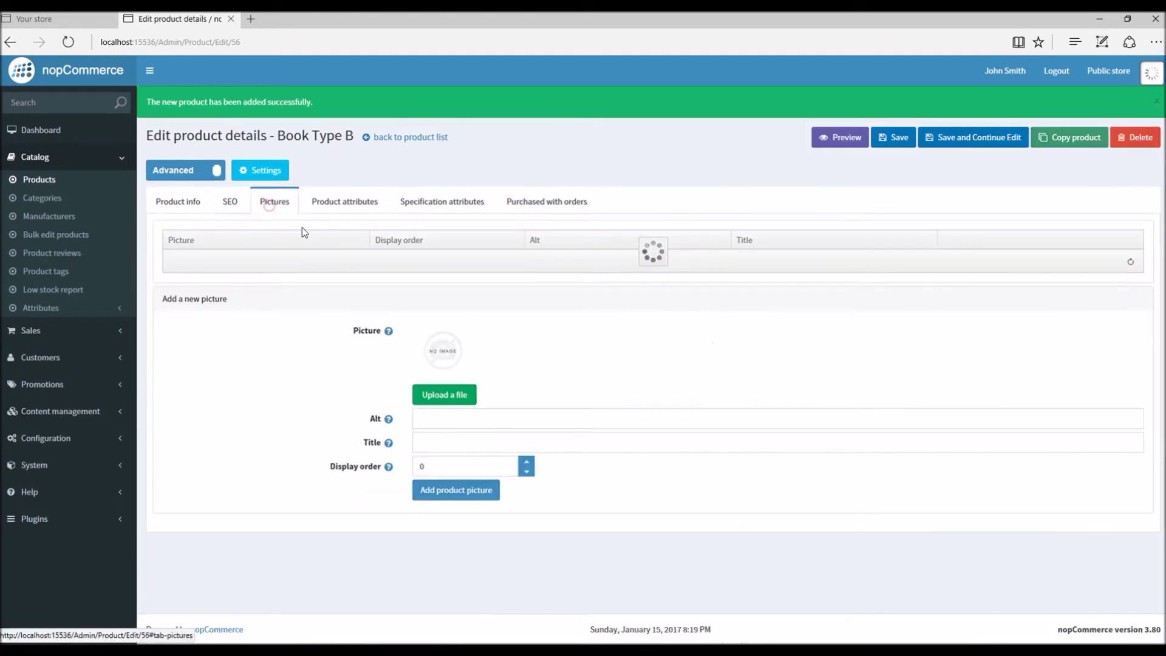
{"action": "left_click", "coordinate": [444, 394]}
{"action": "double_click", "coordinate": [266, 104]}
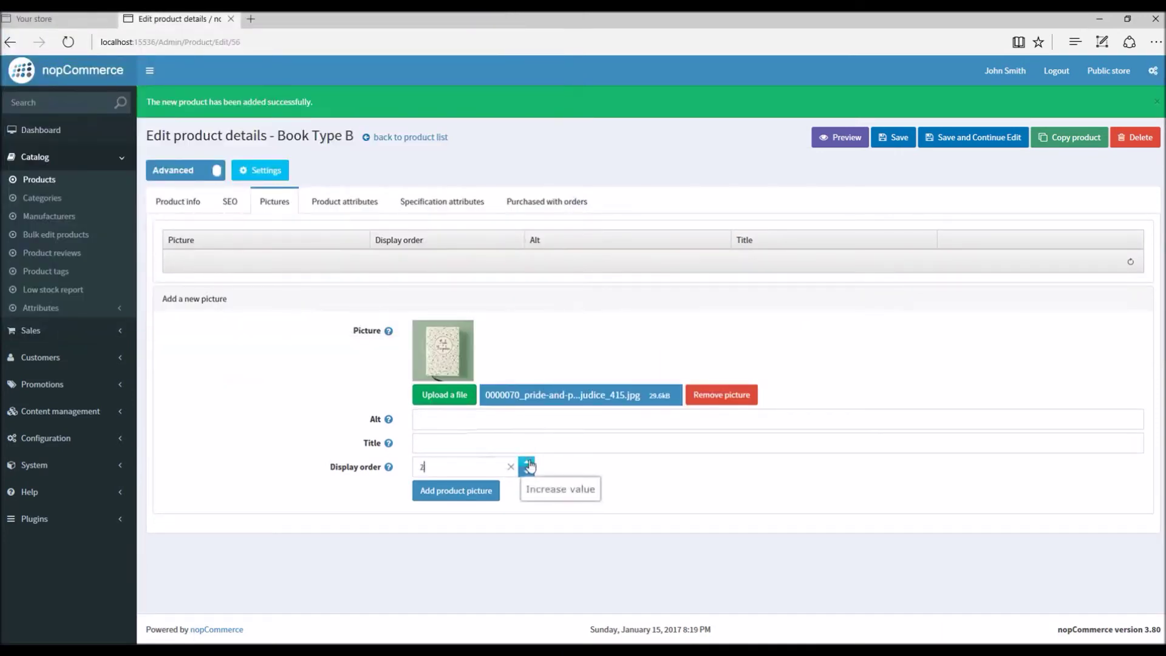
{"action": "left_click", "coordinate": [525, 462]}
{"action": "left_click", "coordinate": [449, 491]}
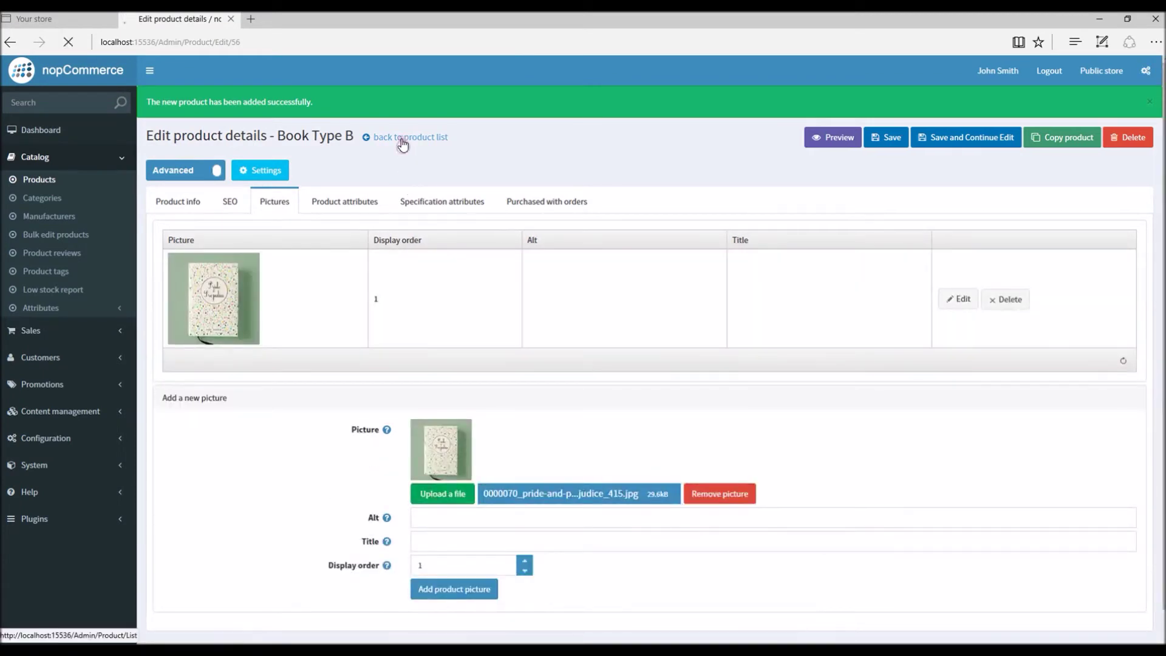
{"action": "left_click", "coordinate": [401, 138]}
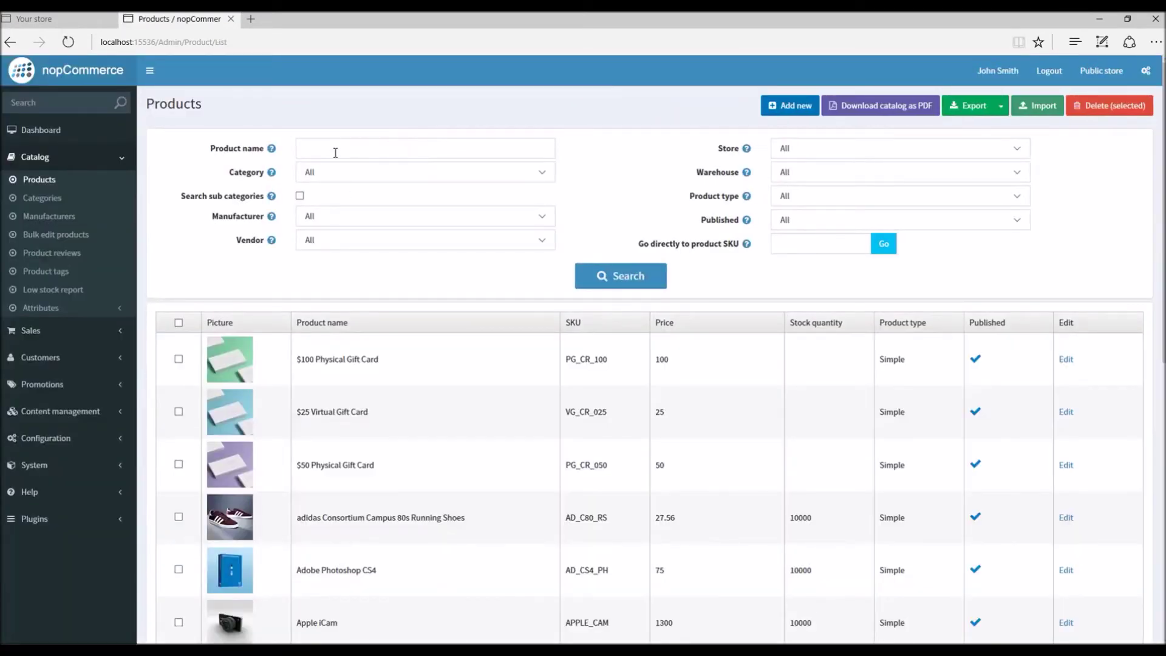
- Search products for 'Book' and open the grouped Book product (ID 54) for editing
{"action": "left_click", "coordinate": [299, 148]}
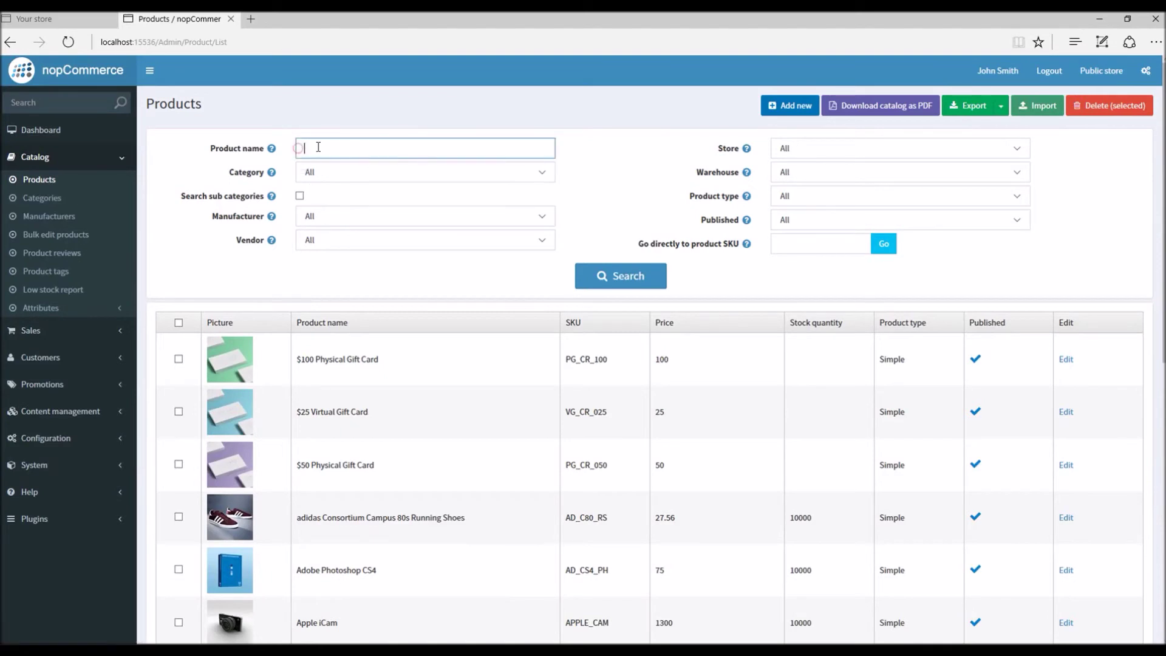
{"action": "type", "text": "Book"}
{"action": "key", "text": "Return"}
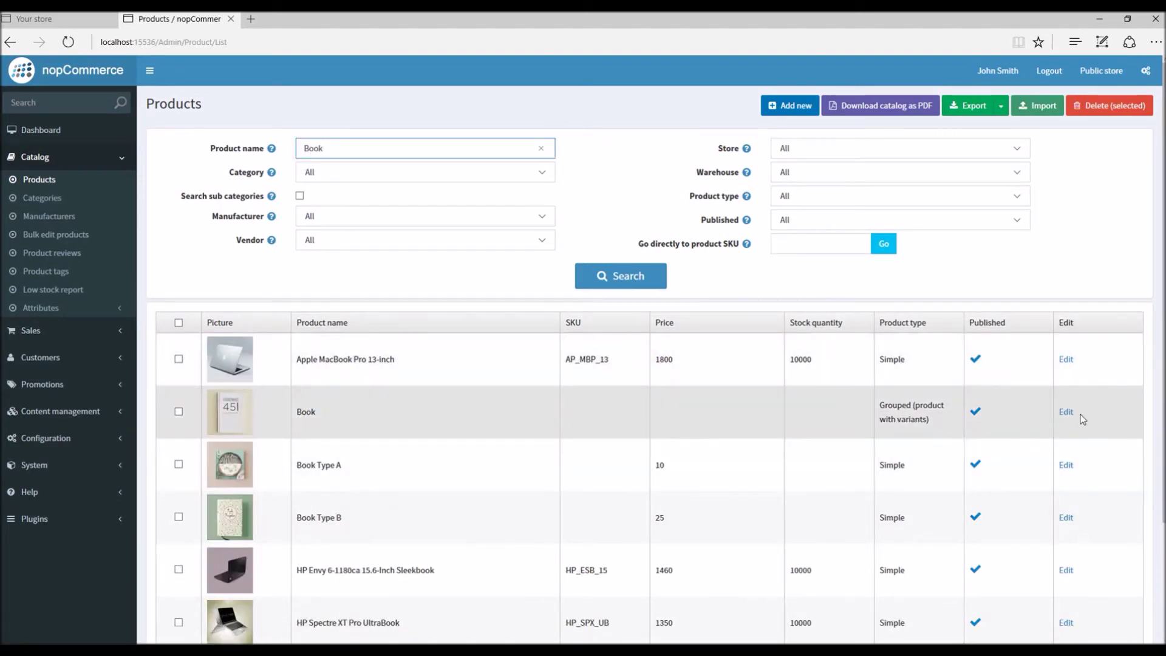
{"action": "left_click_drag", "start_coordinate": [925, 419], "coordinate": [845, 411]}
{"action": "left_click_drag", "start_coordinate": [318, 413], "coordinate": [290, 410]}
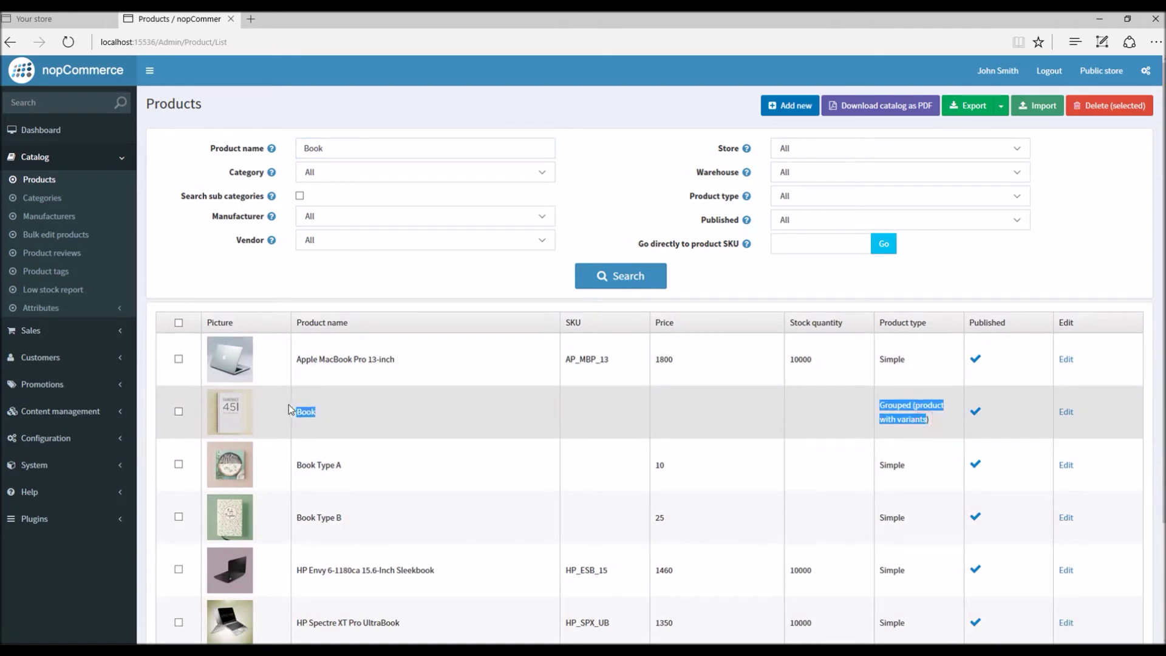
{"action": "left_click", "coordinate": [1064, 413]}
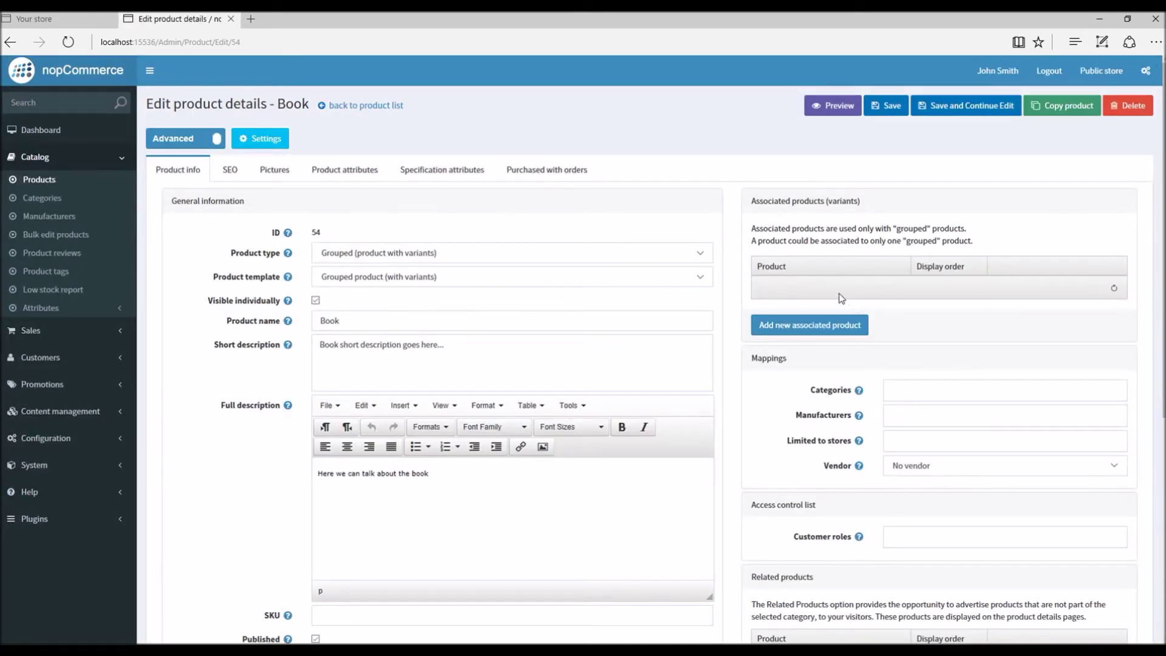
{"action": "scroll", "coordinate": [851, 304], "scroll_direction": "down", "scroll_amount": 2}
{"action": "left_click_drag", "start_coordinate": [753, 112], "coordinate": [863, 106]}
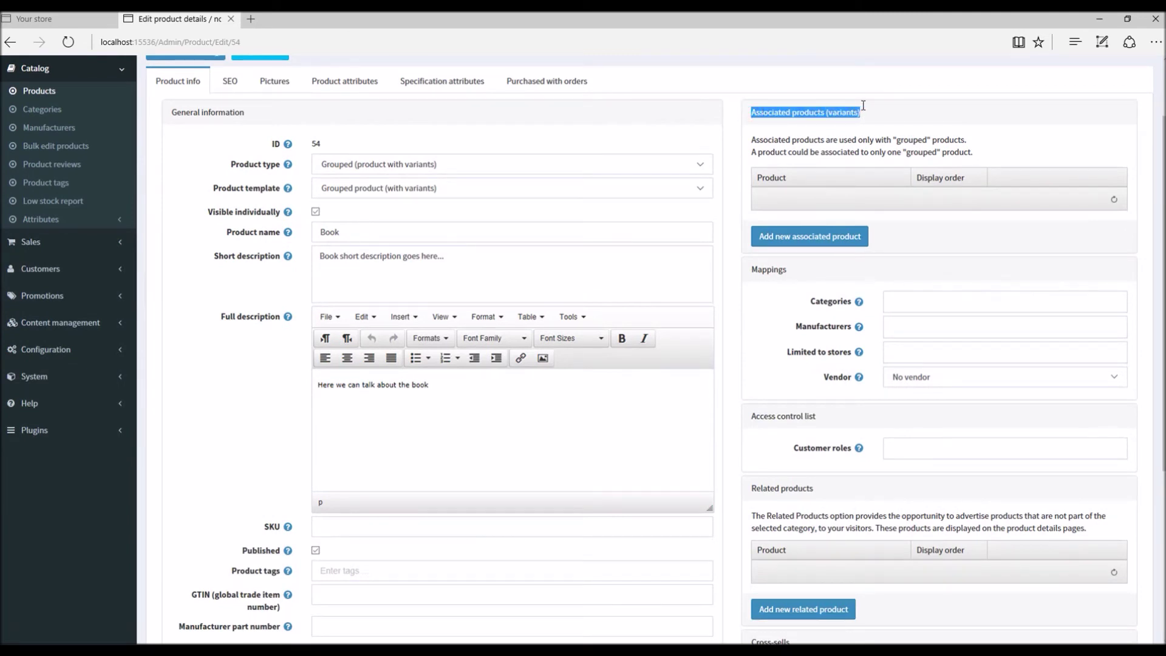
- Search 'book', select Book Type A and Book Type B as associated products, and save Book
{"action": "left_click", "coordinate": [789, 237]}
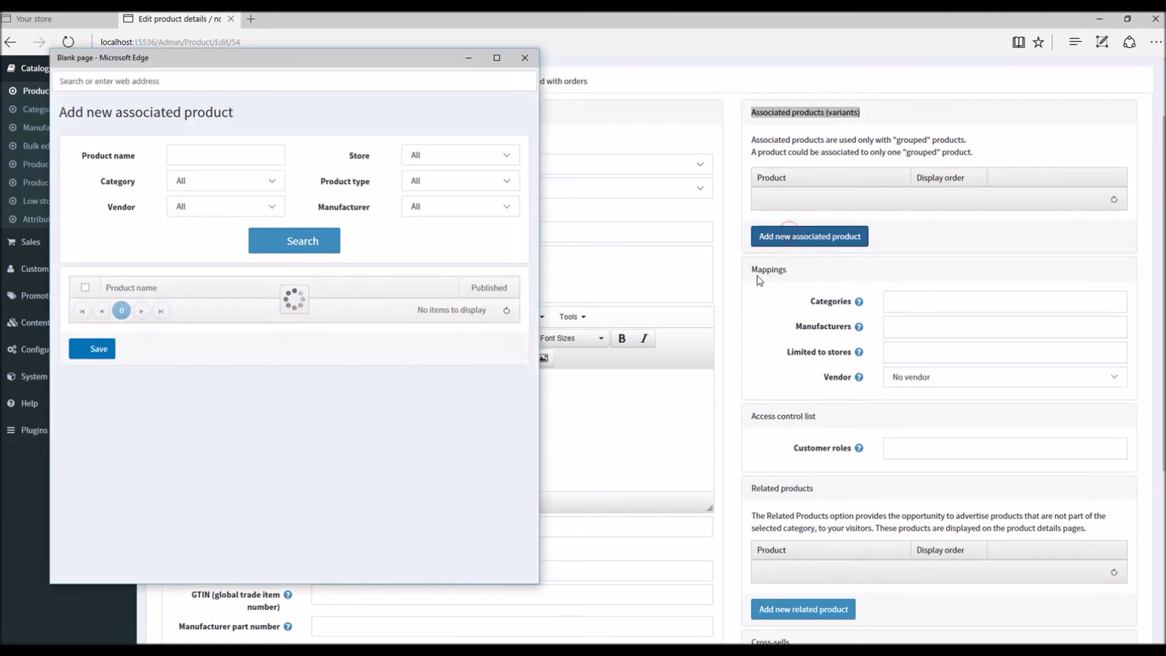
{"action": "scroll", "coordinate": [234, 365], "scroll_direction": "down", "scroll_amount": 1}
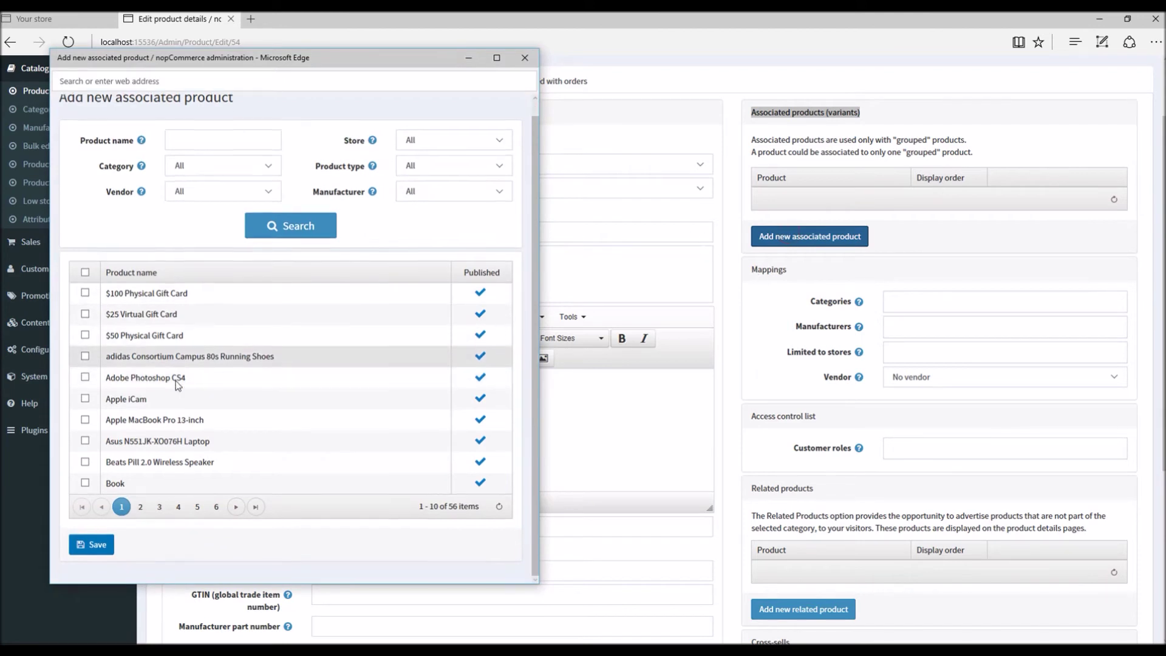
{"action": "left_click", "coordinate": [182, 146]}
{"action": "type", "text": "book"}
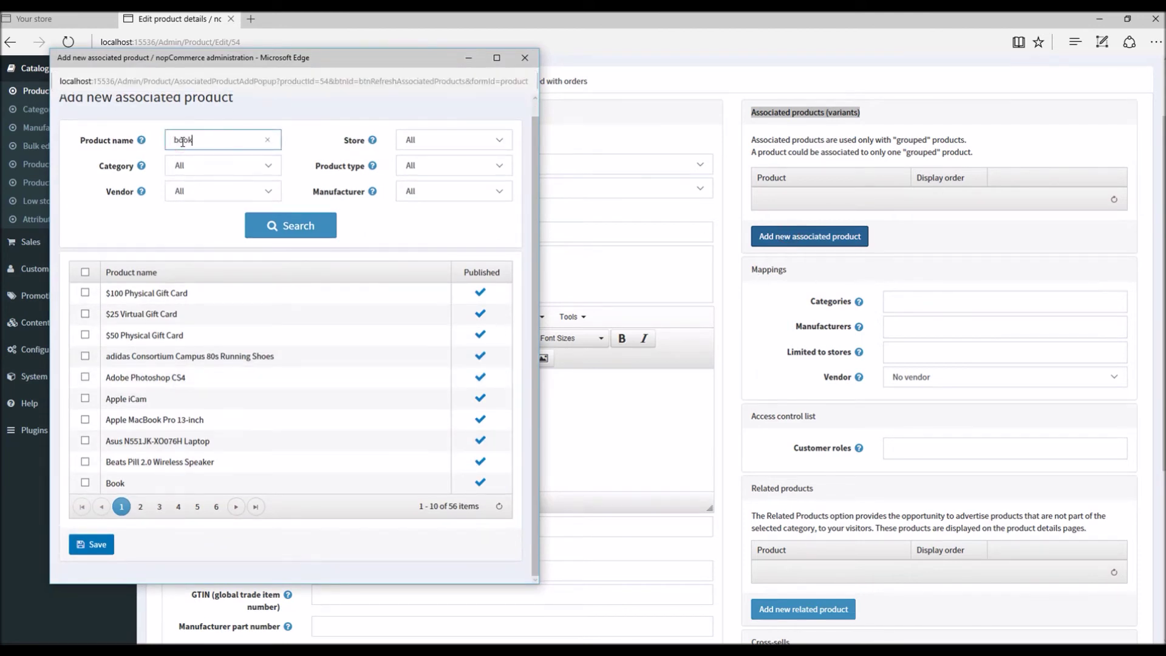
{"action": "key", "text": "Return"}
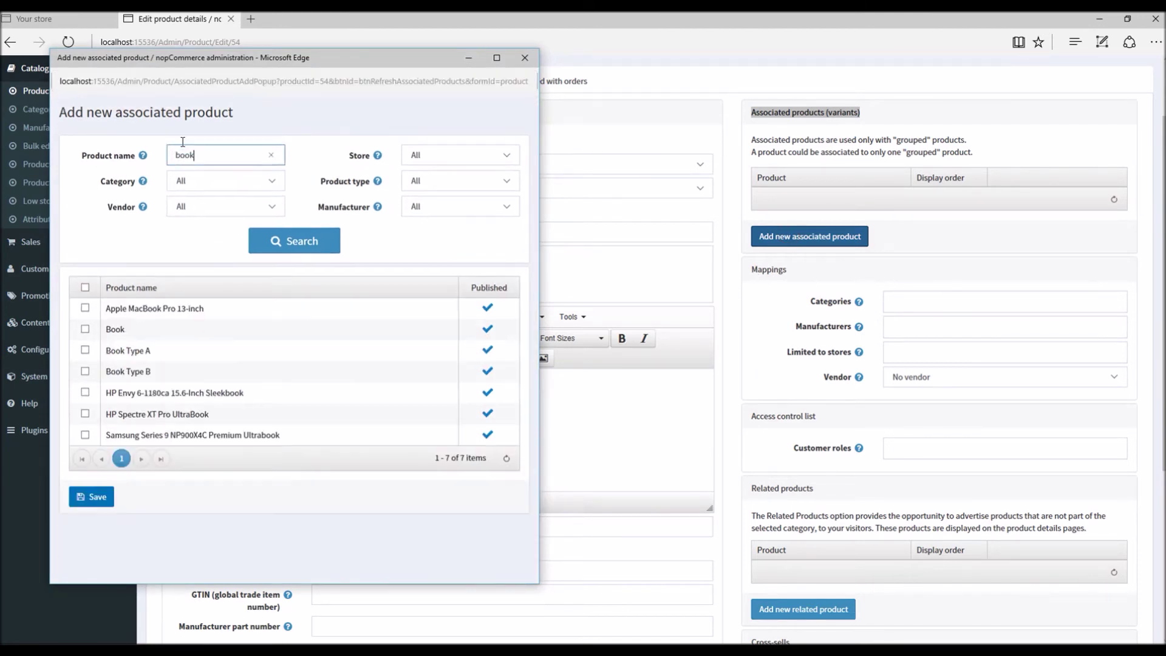
{"action": "left_click", "coordinate": [85, 350]}
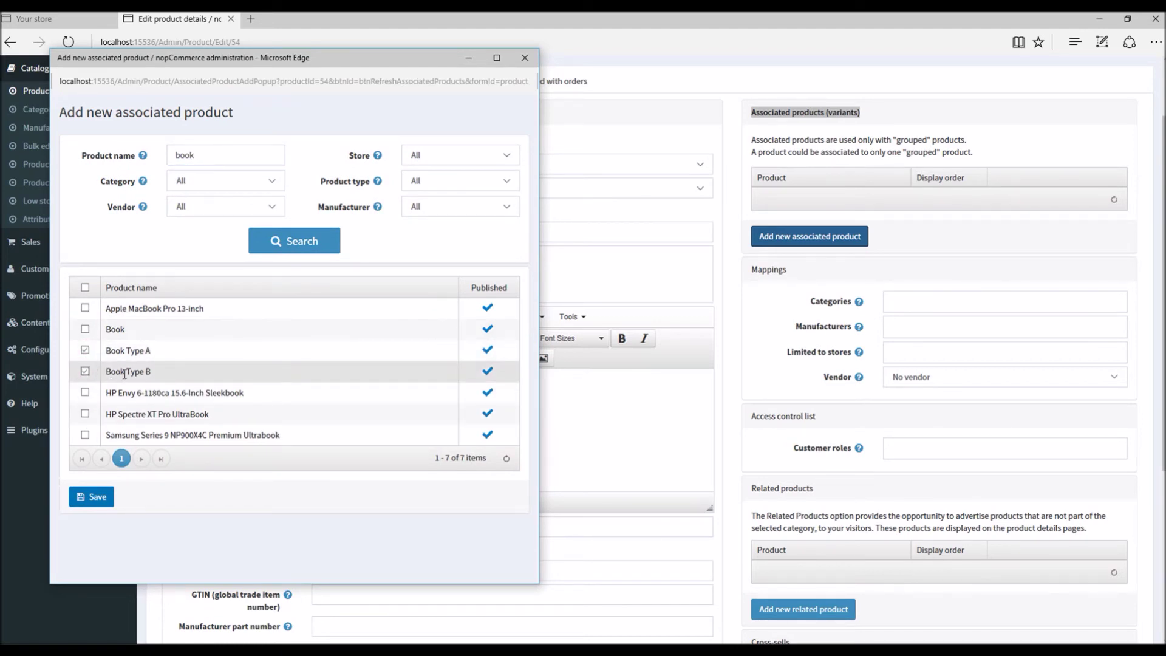
{"action": "left_click", "coordinate": [91, 499]}
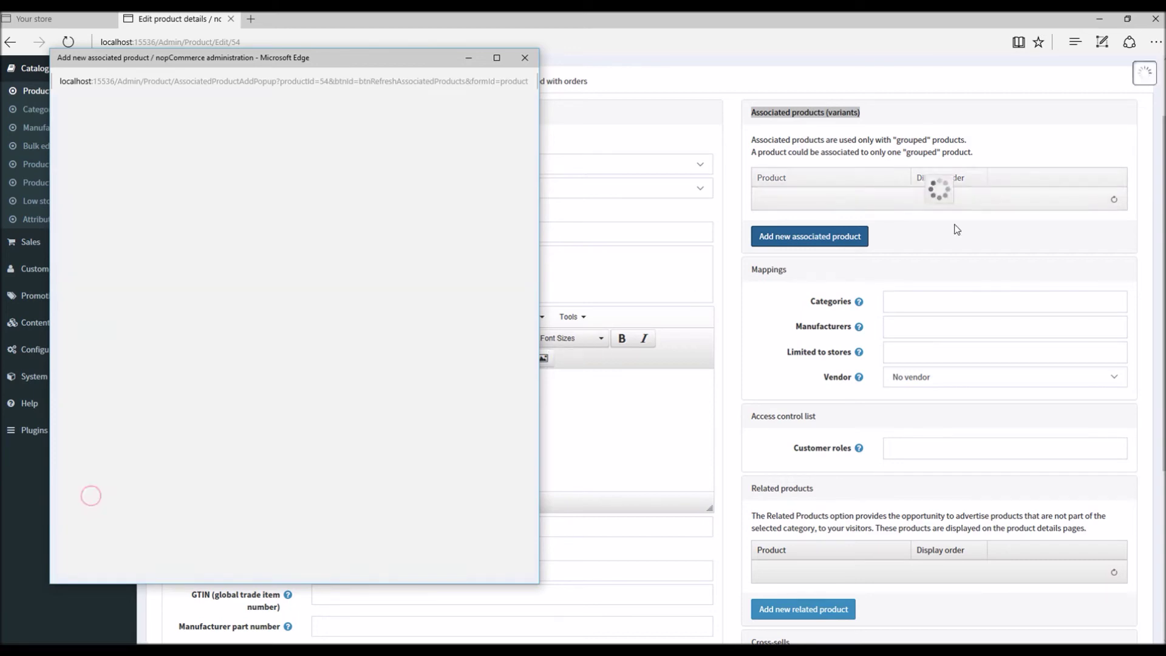
{"action": "scroll", "coordinate": [877, 254], "scroll_direction": "up", "scroll_amount": 1}
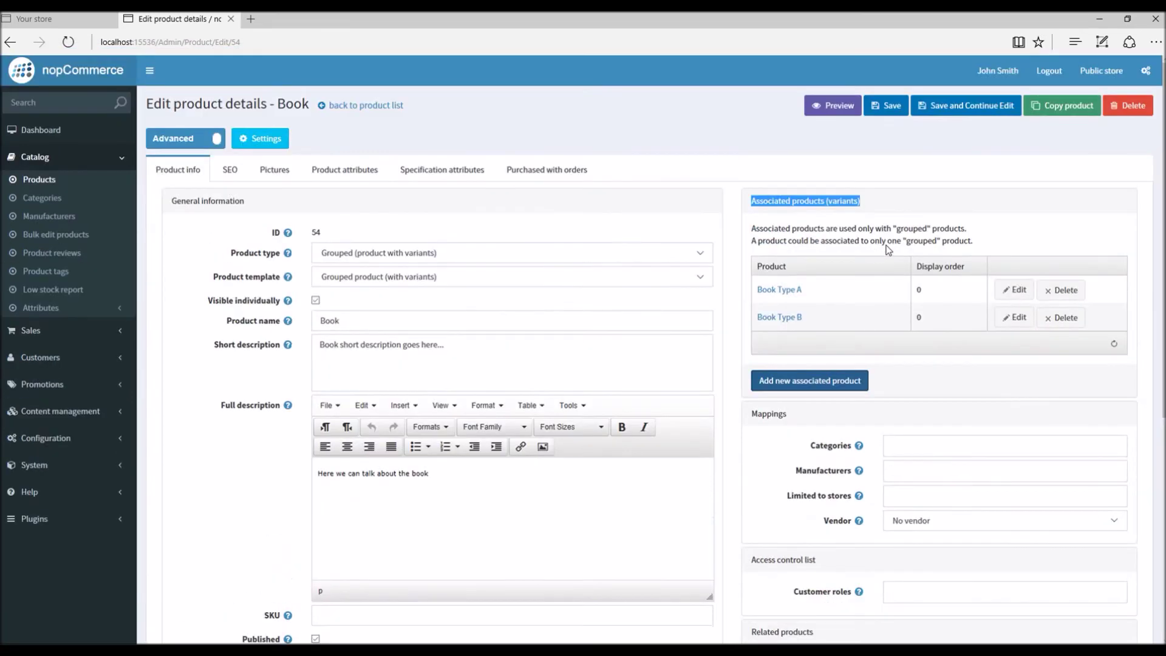
{"action": "left_click", "coordinate": [958, 107]}
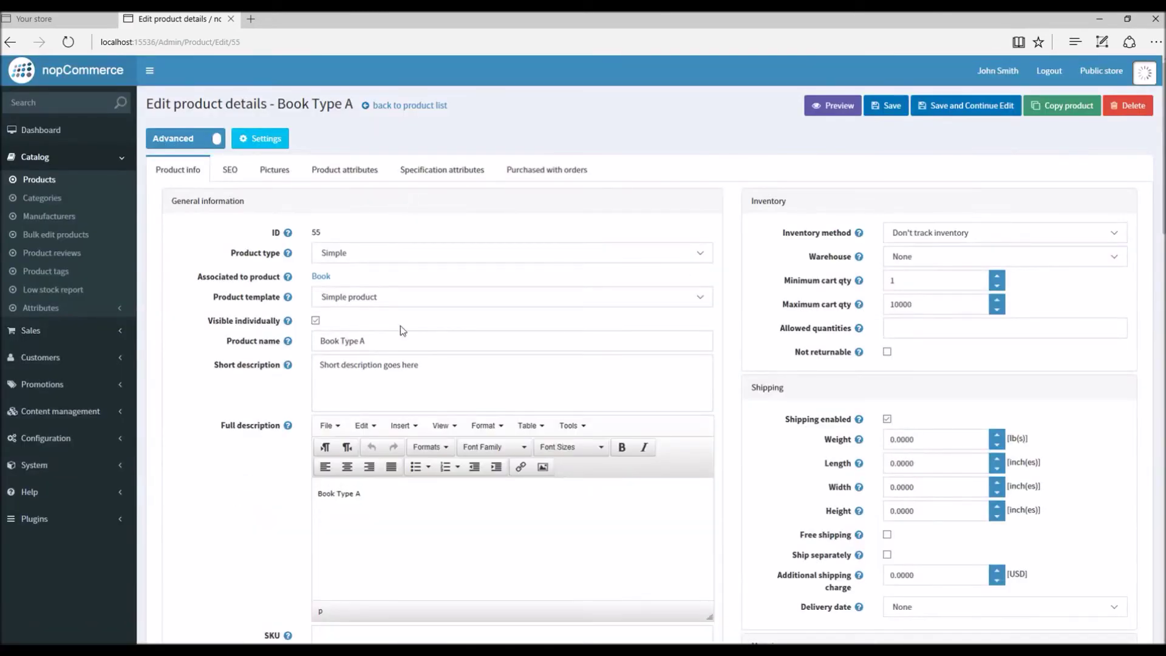
- Clear 'Visible individually' on Book Type A, save it, and go back to the product list
{"action": "scroll", "coordinate": [398, 316], "scroll_direction": "down", "scroll_amount": 3}
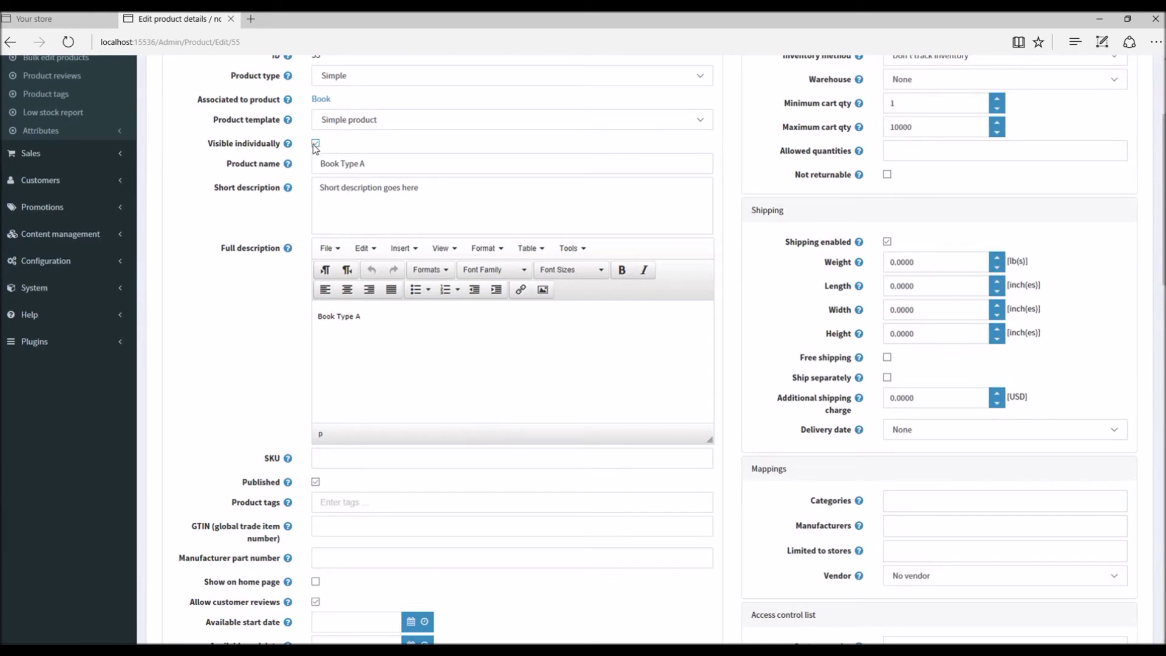
{"action": "left_click", "coordinate": [316, 144]}
{"action": "scroll", "coordinate": [426, 192], "scroll_direction": "up", "scroll_amount": 3}
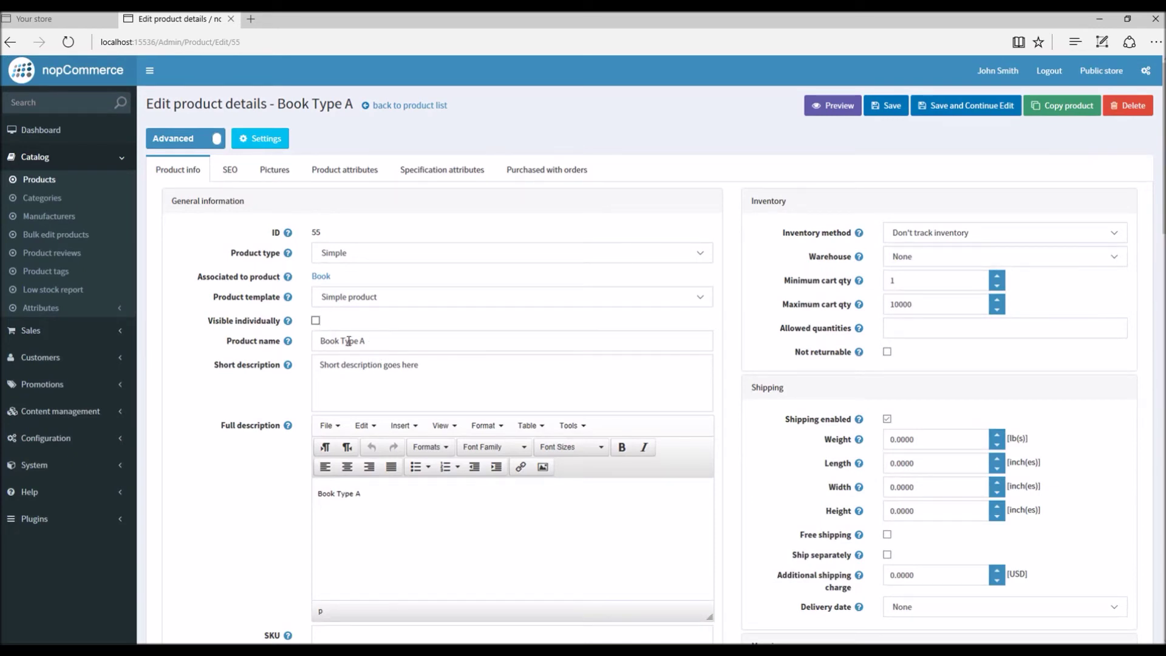
{"action": "triple_click", "coordinate": [382, 341]}
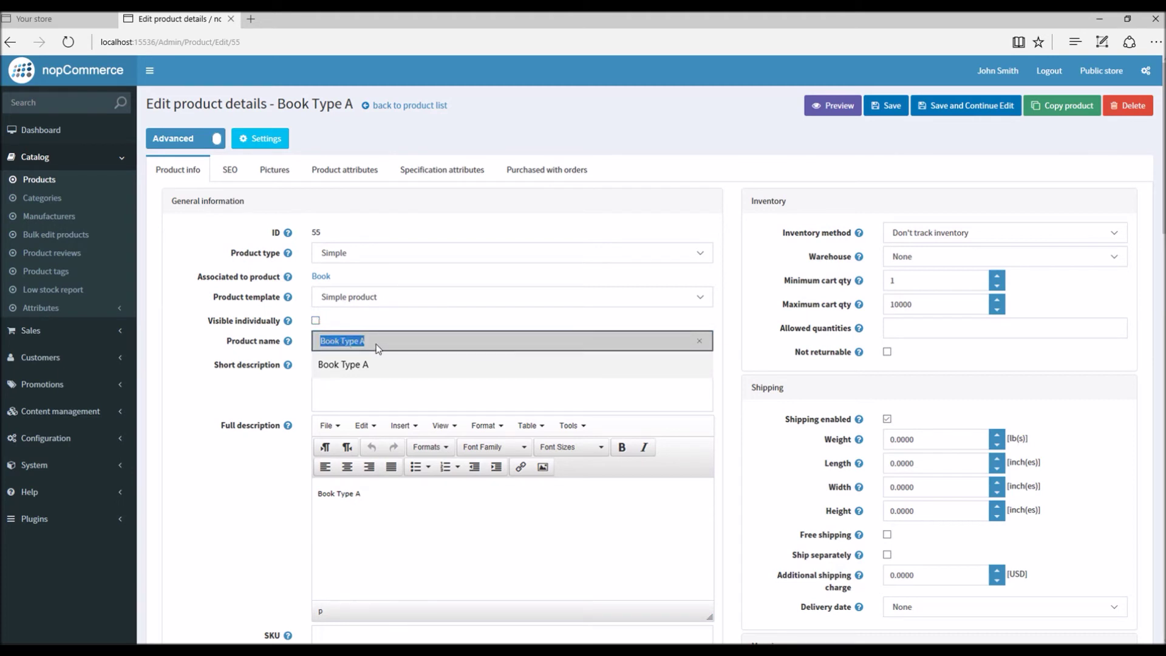
{"action": "left_click", "coordinate": [966, 106]}
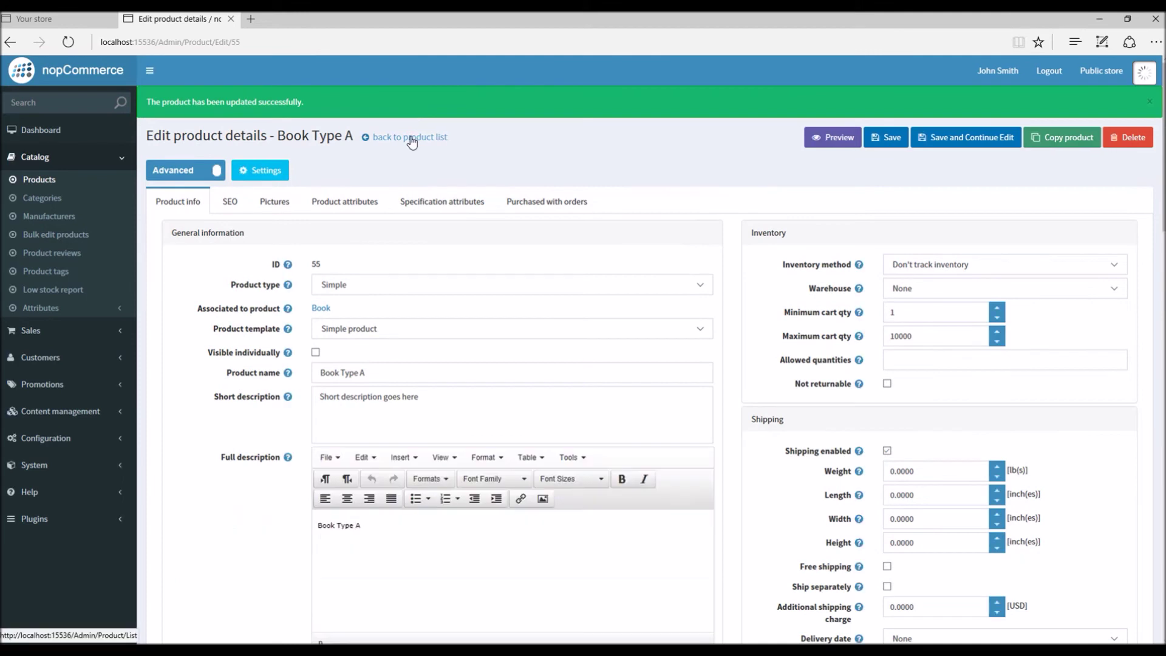
{"action": "left_click", "coordinate": [391, 138]}
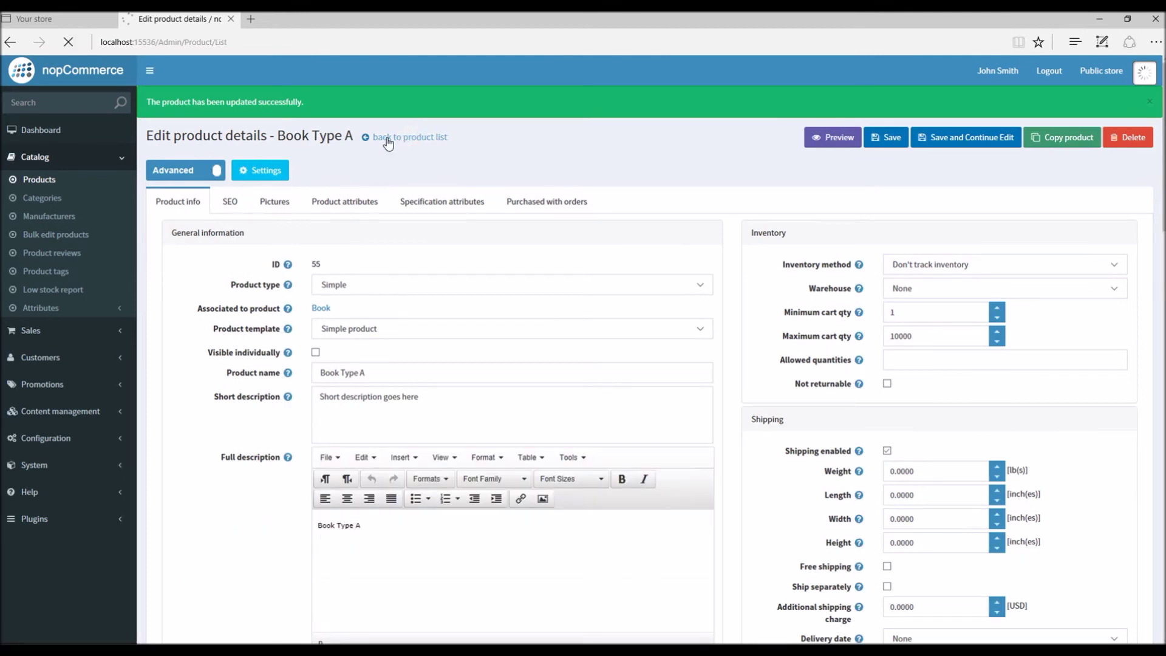
- Filter the product list by name 'book' and open Book Type B for editing
{"action": "left_click", "coordinate": [333, 150]}
{"action": "type", "text": "book"}
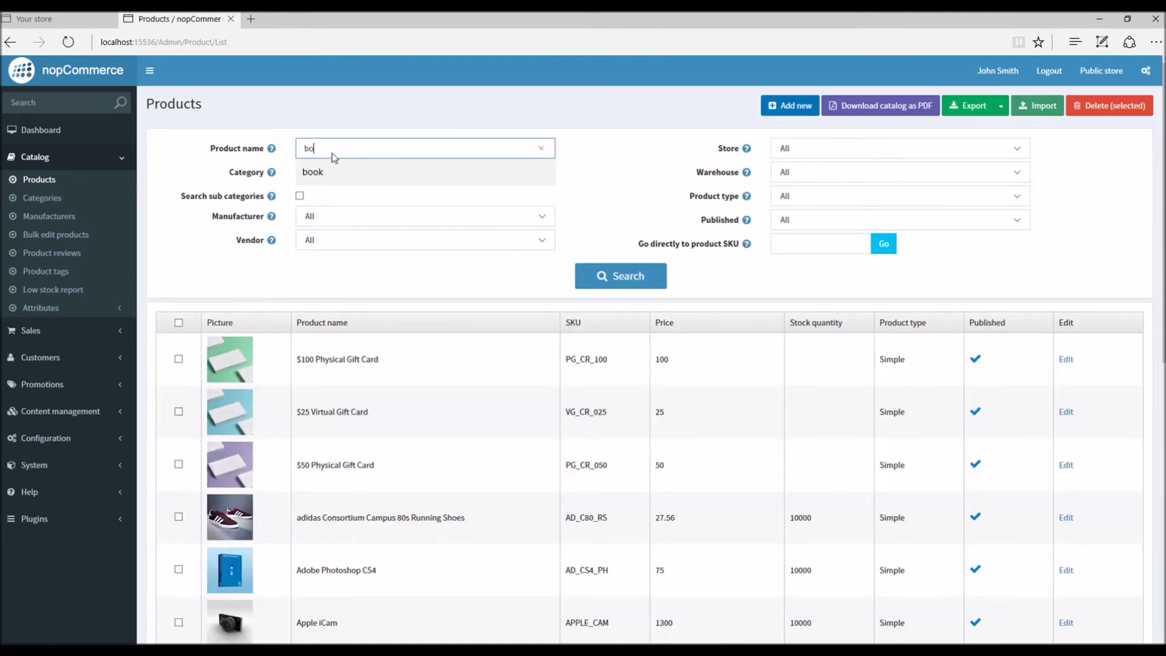
{"action": "key", "text": "Return"}
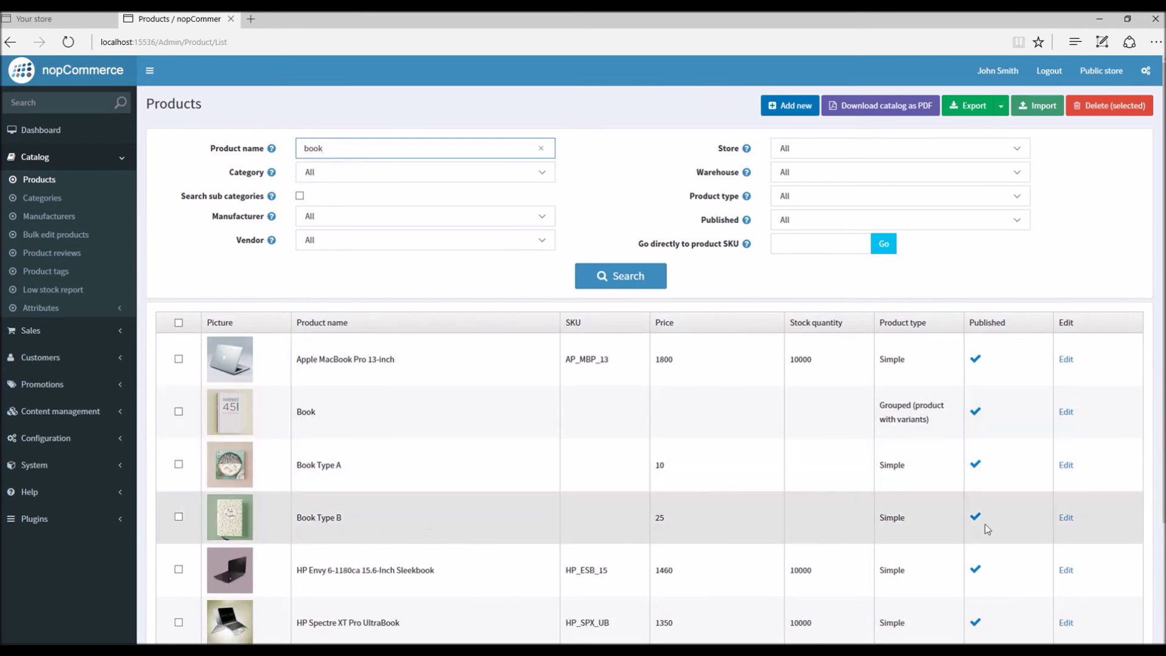
{"action": "left_click", "coordinate": [1068, 517]}
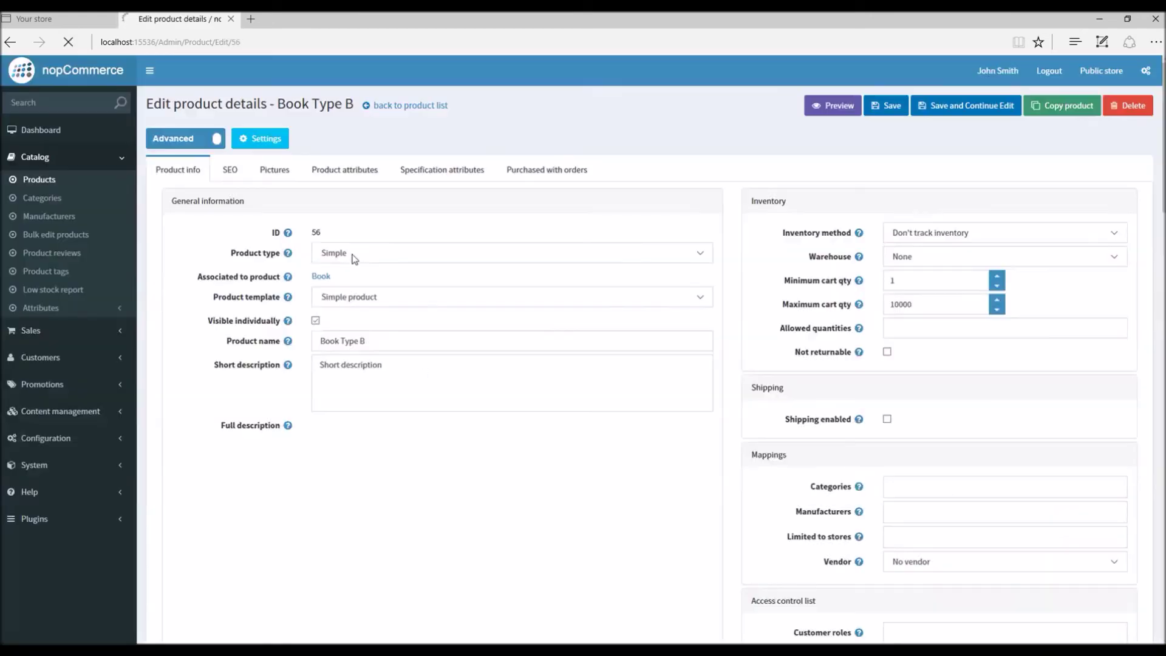
- Uncheck 'Visible individually' for Book Type B and save it
{"action": "left_click", "coordinate": [315, 320]}
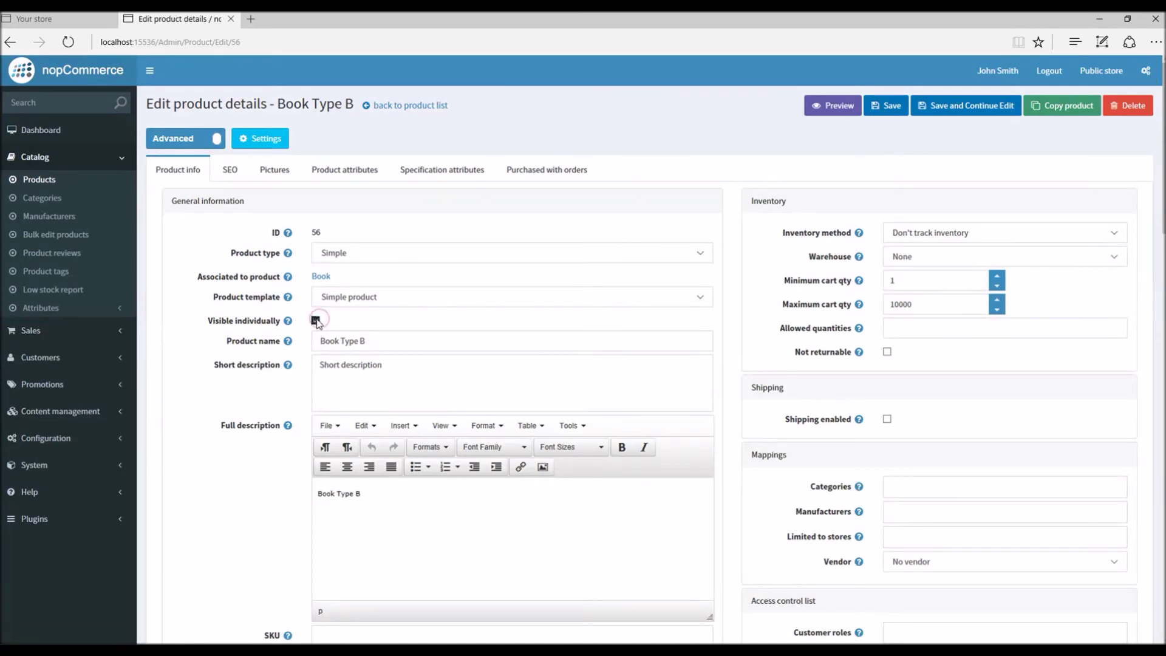
{"action": "left_click", "coordinate": [925, 112]}
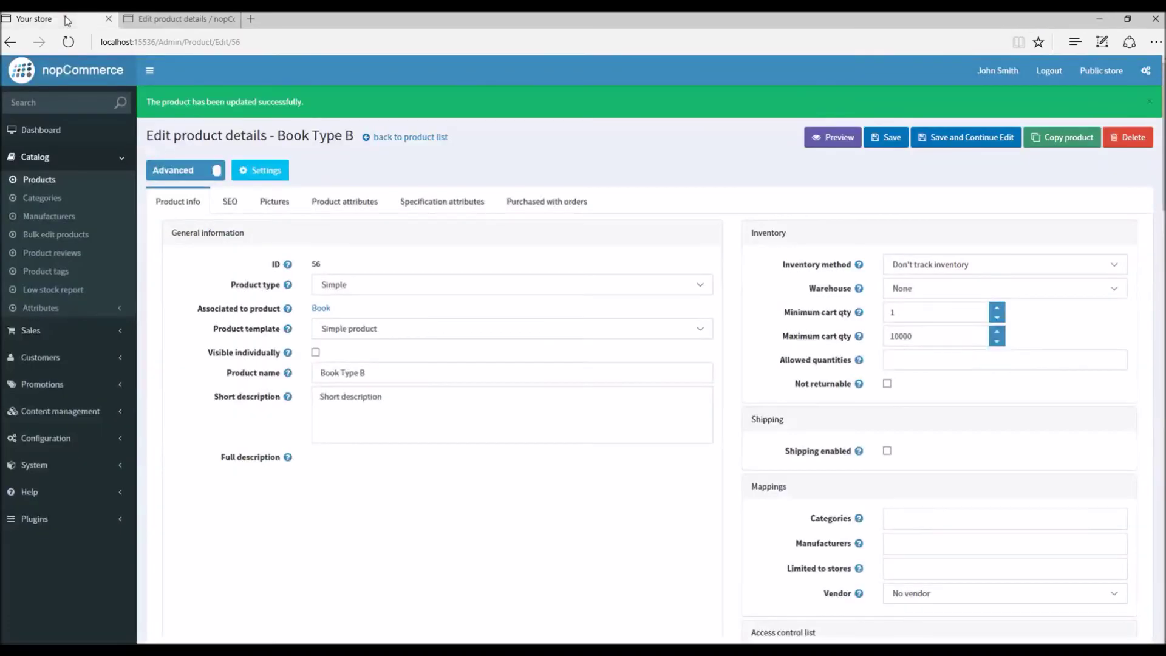
{"action": "left_click", "coordinate": [67, 21]}
- Search the public store for 'book' from the home page
{"action": "left_click", "coordinate": [343, 146]}
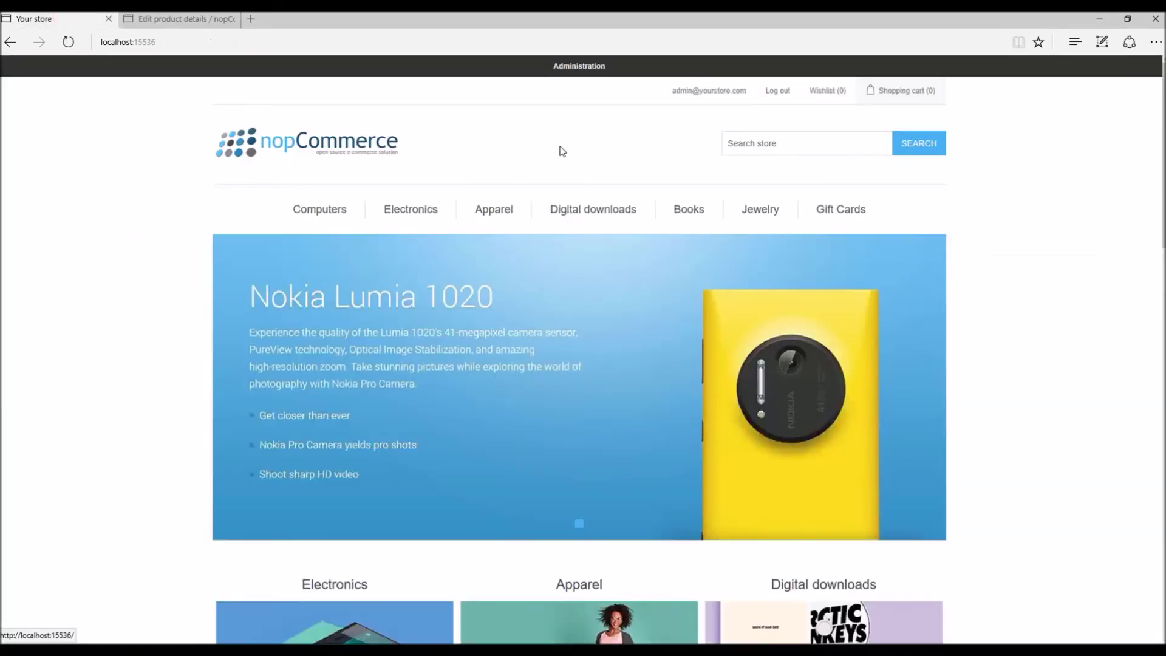
{"action": "type", "text": "book"}
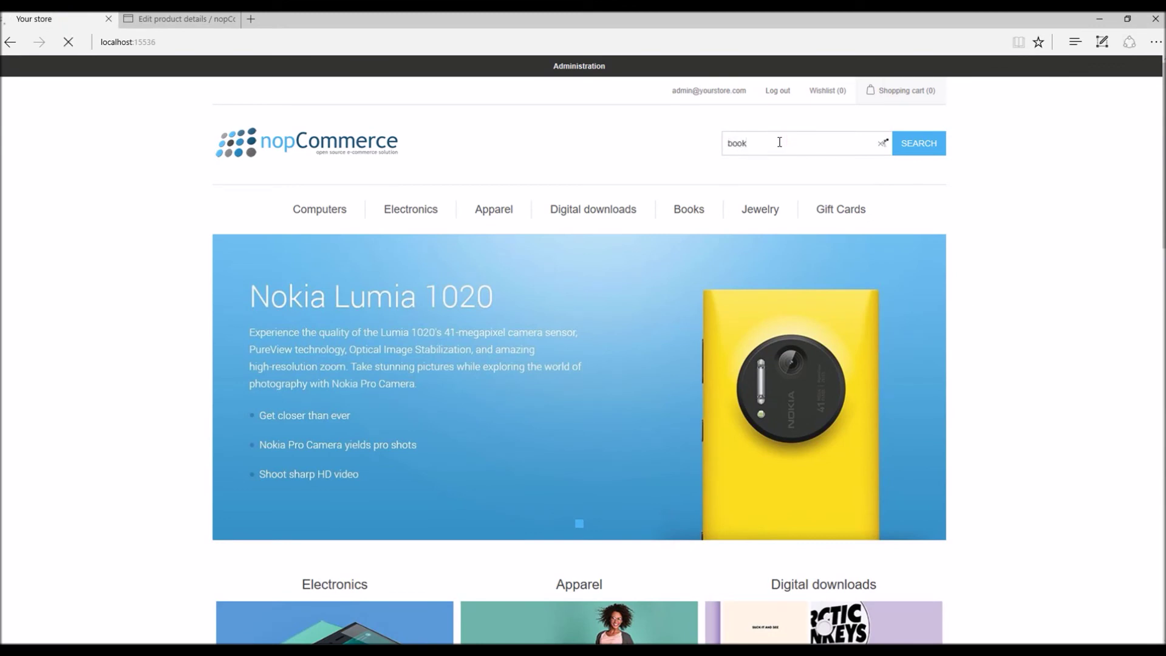
{"action": "key", "text": "Return"}
{"action": "scroll", "coordinate": [723, 220], "scroll_direction": "down", "scroll_amount": 5}
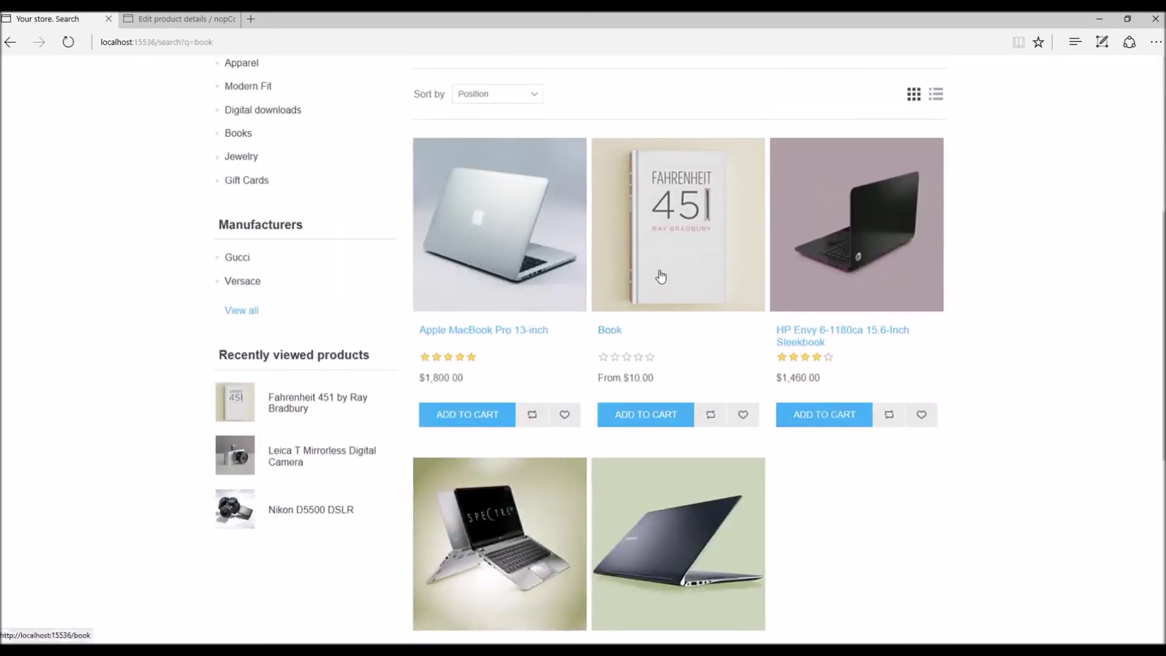
- Check that Book is listed from $10.00 and open the Book product page
{"action": "mouse_move", "coordinate": [597, 381]}
{"action": "left_mouse_down"}
{"action": "mouse_move", "coordinate": [653, 378]}
{"action": "mouse_move", "coordinate": [597, 379]}
{"action": "left_mouse_up"}
{"action": "left_click", "coordinate": [648, 379]}
{"action": "left_click", "coordinate": [615, 378]}
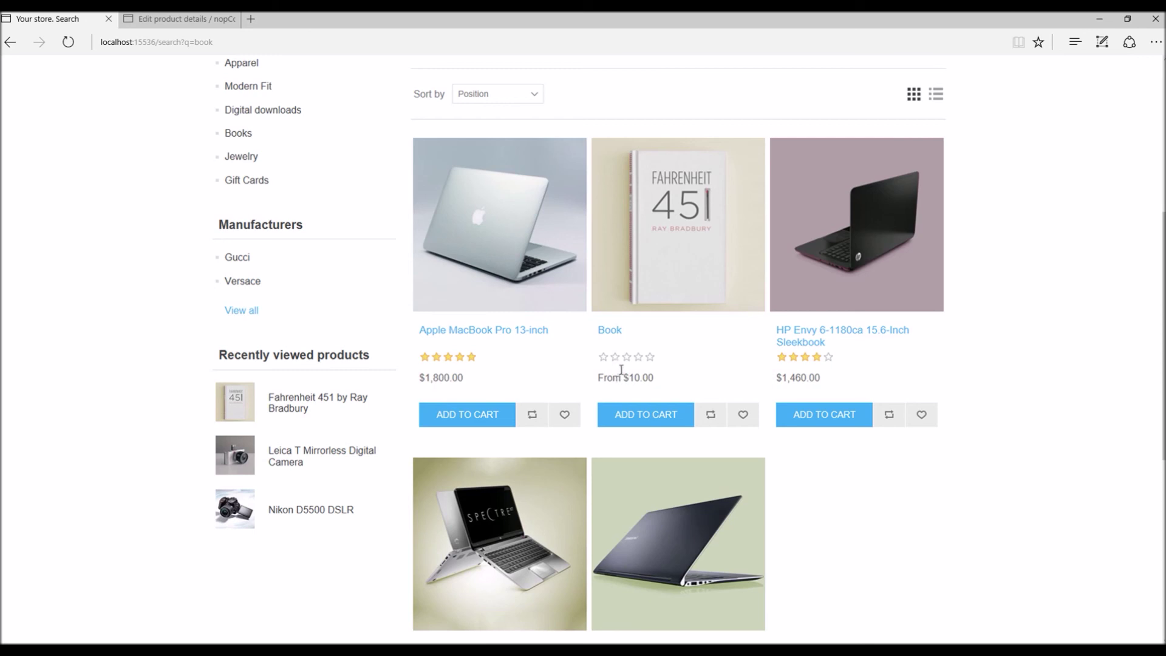
{"action": "left_click", "coordinate": [612, 332]}
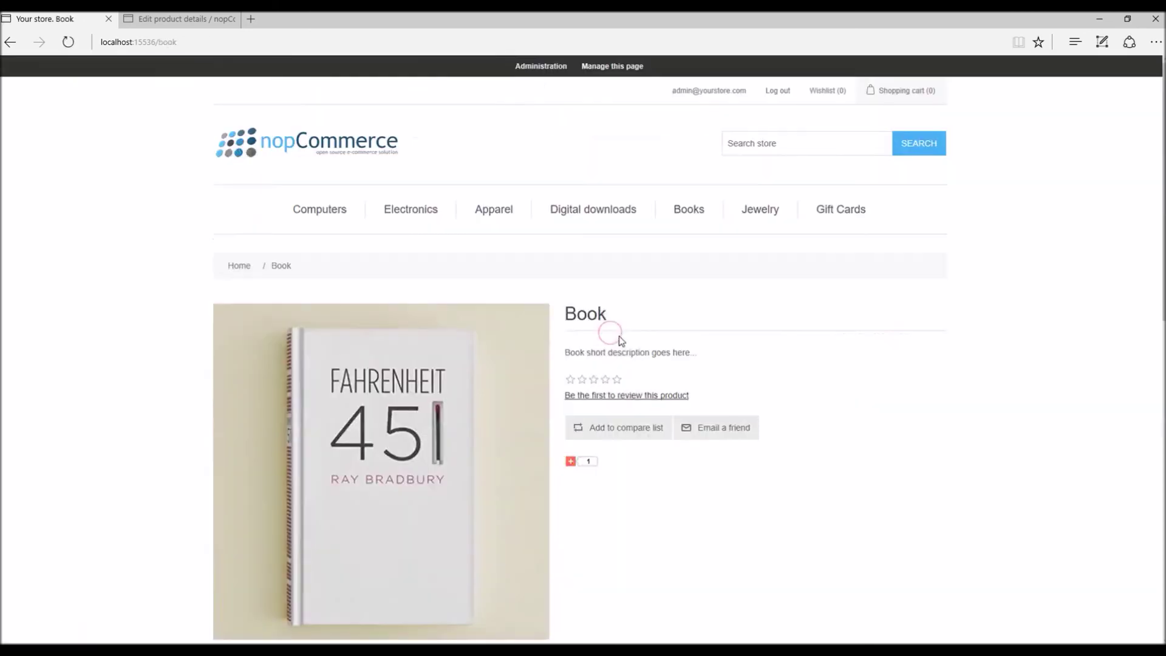
{"action": "scroll", "coordinate": [621, 336], "scroll_direction": "down", "scroll_amount": 8}
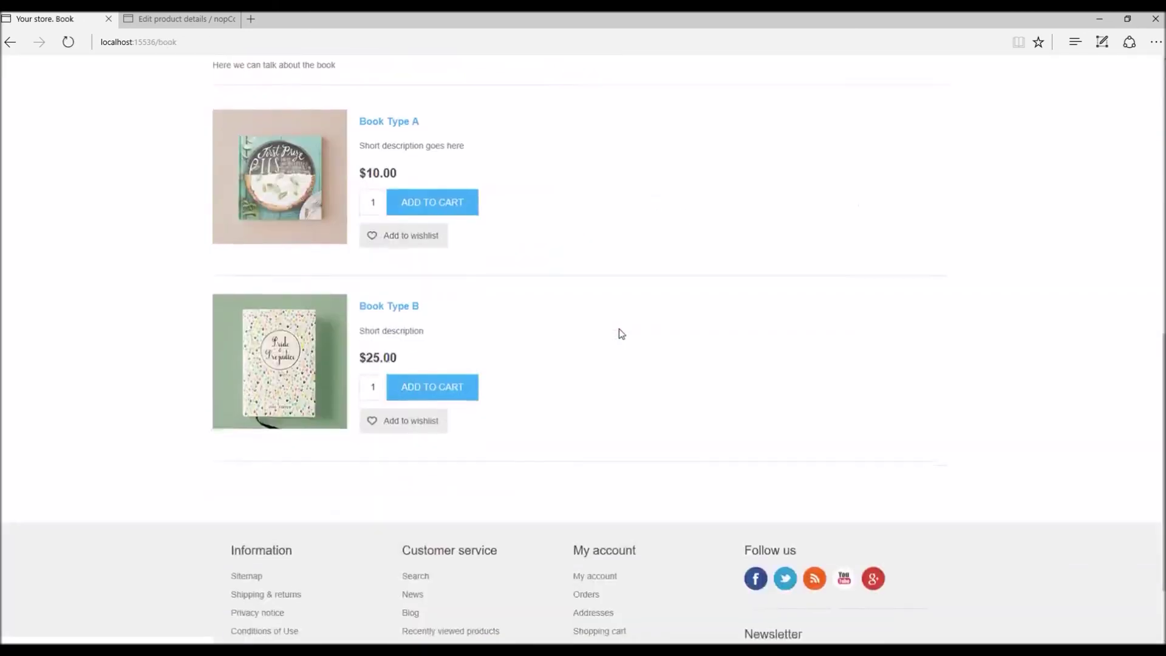
{"action": "scroll", "coordinate": [383, 273], "scroll_direction": "up", "scroll_amount": 2}
{"action": "scroll", "coordinate": [644, 169], "scroll_direction": "up", "scroll_amount": 3}
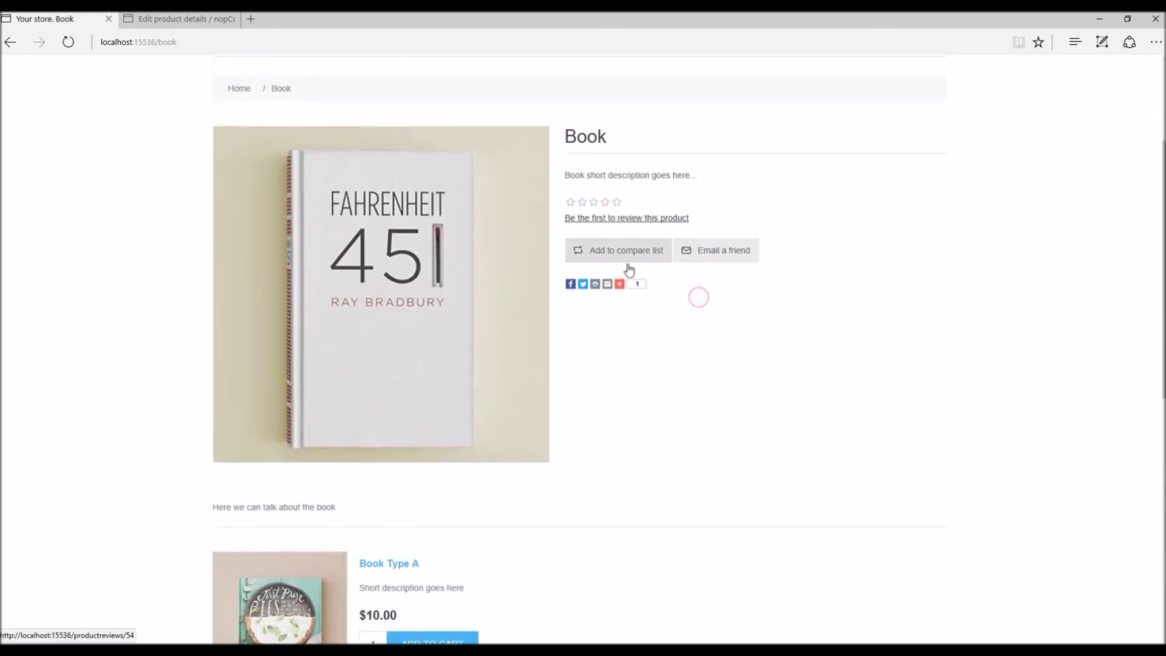
{"action": "scroll", "coordinate": [628, 268], "scroll_direction": "down", "scroll_amount": 5}
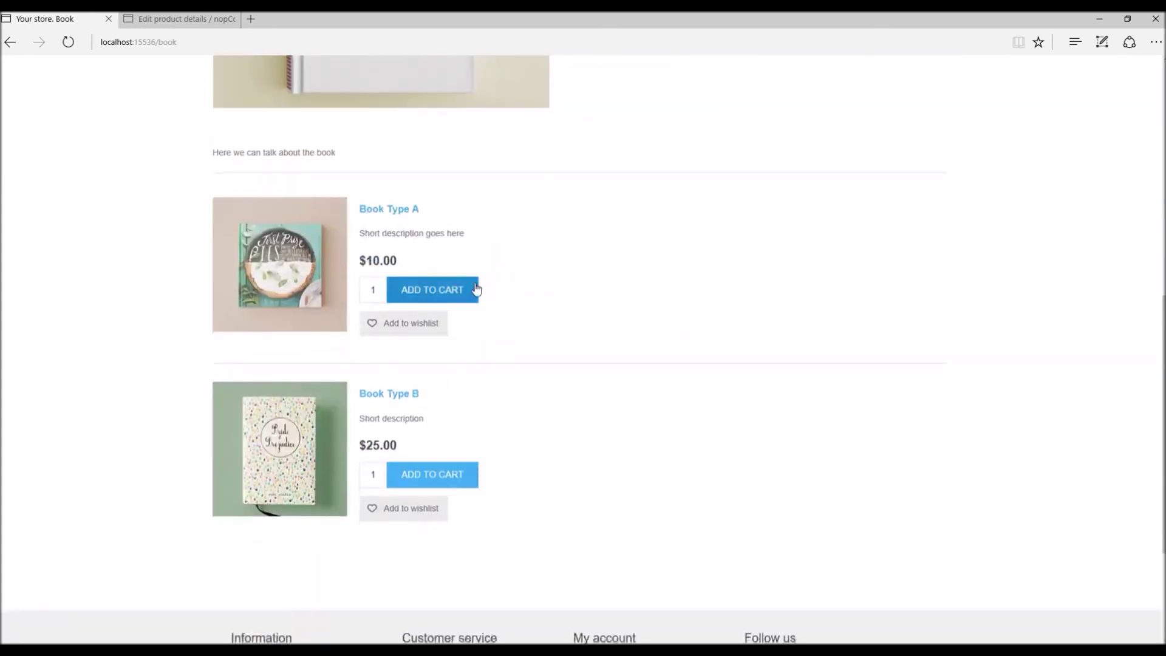
{"action": "triple_click", "coordinate": [440, 216]}
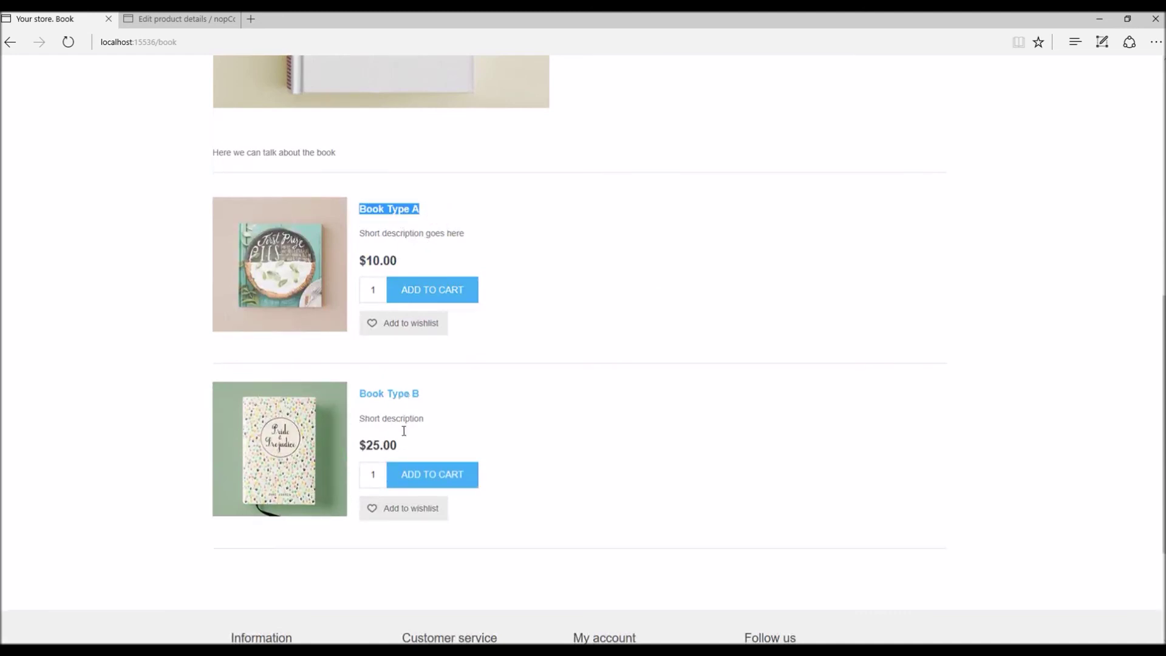
{"action": "triple_click", "coordinate": [448, 390]}
{"action": "left_click", "coordinate": [576, 282]}
{"action": "scroll", "coordinate": [578, 283], "scroll_direction": "up", "scroll_amount": 6}
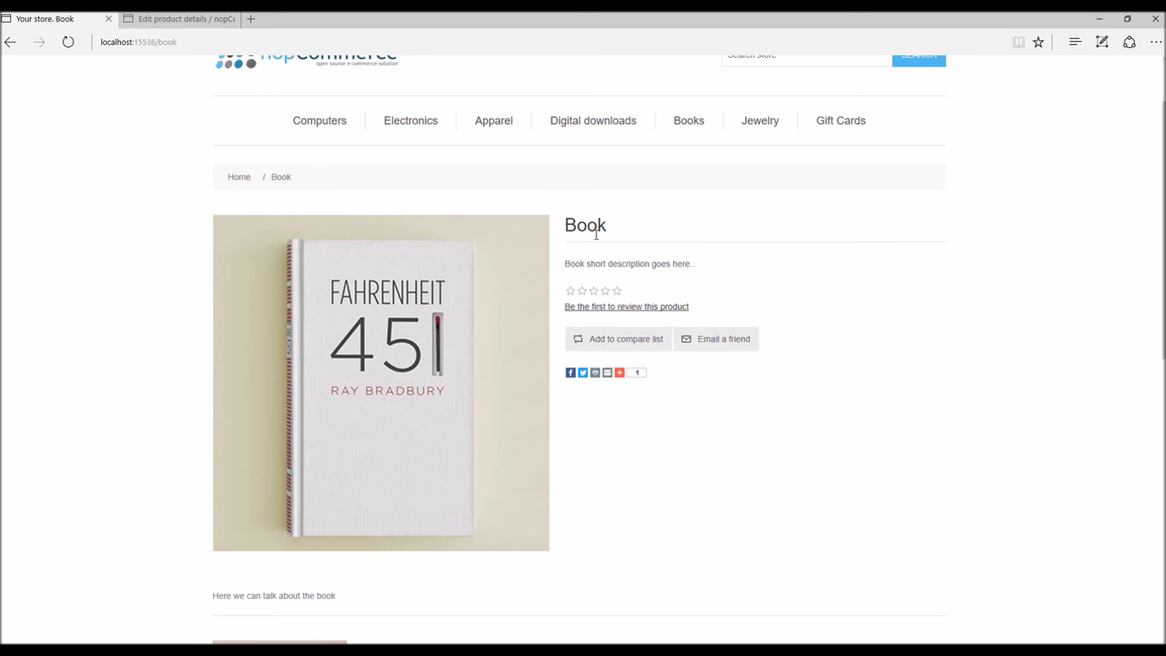
{"action": "scroll", "coordinate": [462, 298], "scroll_direction": "down", "scroll_amount": 2}
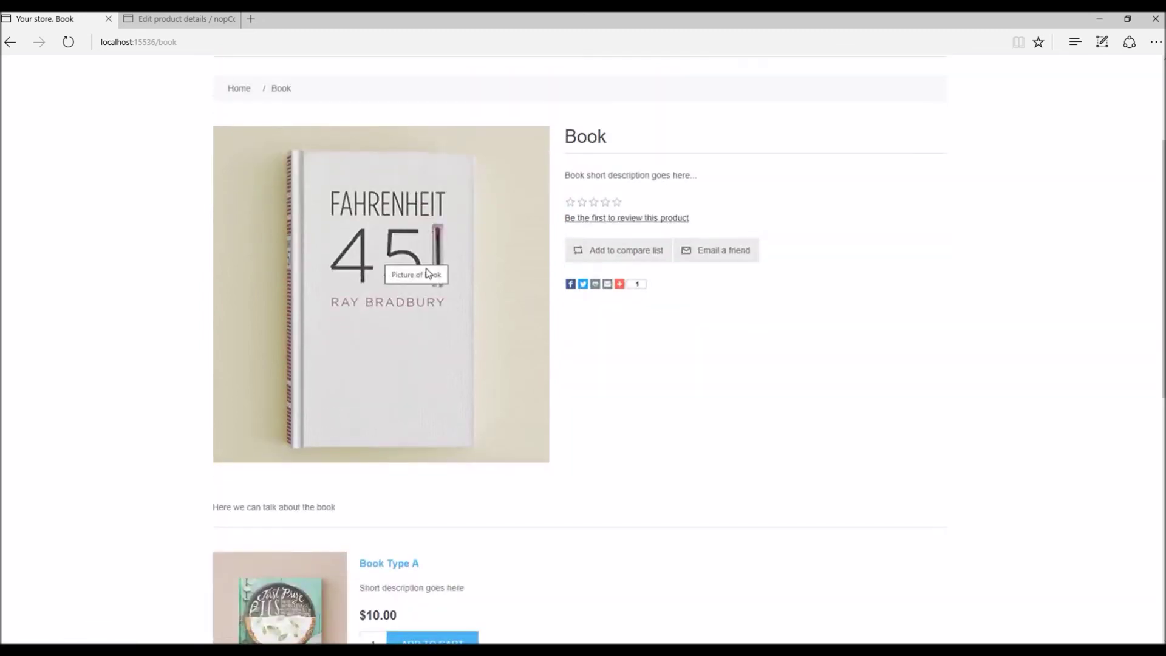
{"action": "scroll", "coordinate": [395, 340], "scroll_direction": "down", "scroll_amount": 3}
{"action": "scroll", "coordinate": [425, 465], "scroll_direction": "down", "scroll_amount": 5}
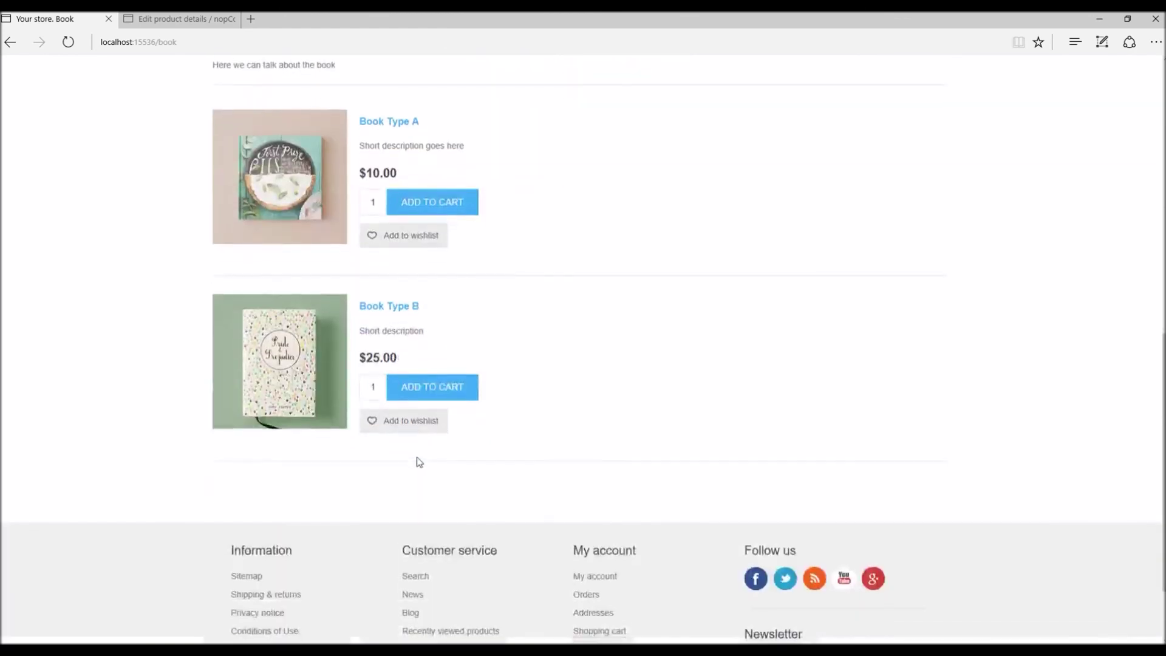
{"action": "scroll", "coordinate": [664, 330], "scroll_direction": "up", "scroll_amount": 8}
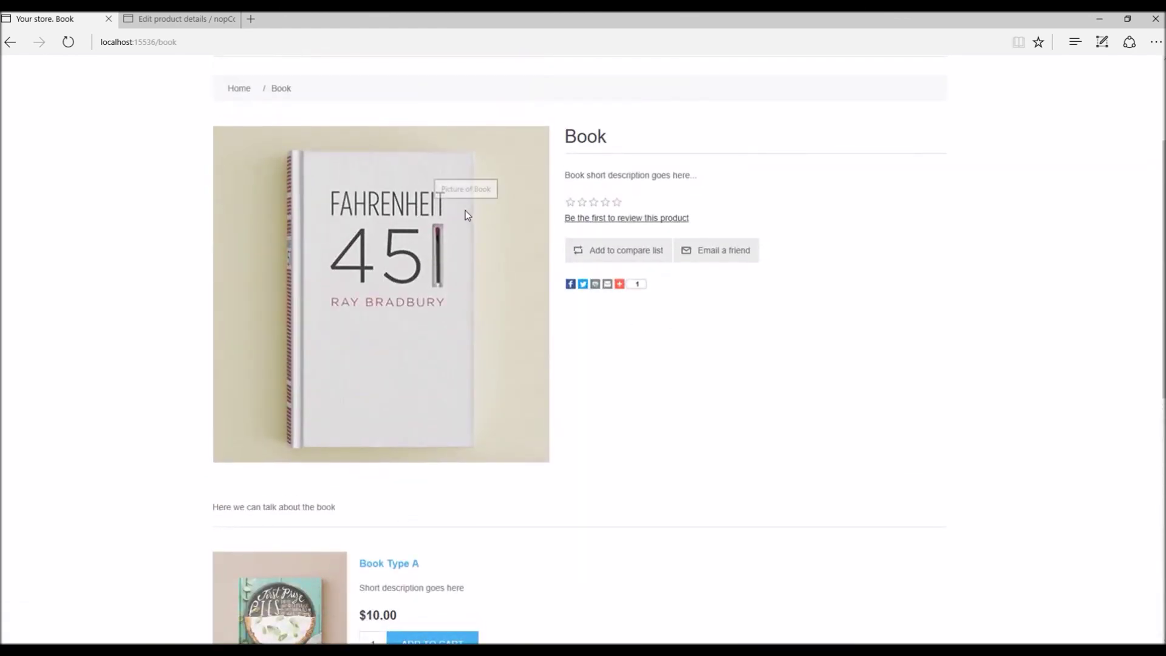
{"action": "scroll", "coordinate": [443, 330], "scroll_direction": "down", "scroll_amount": 4}
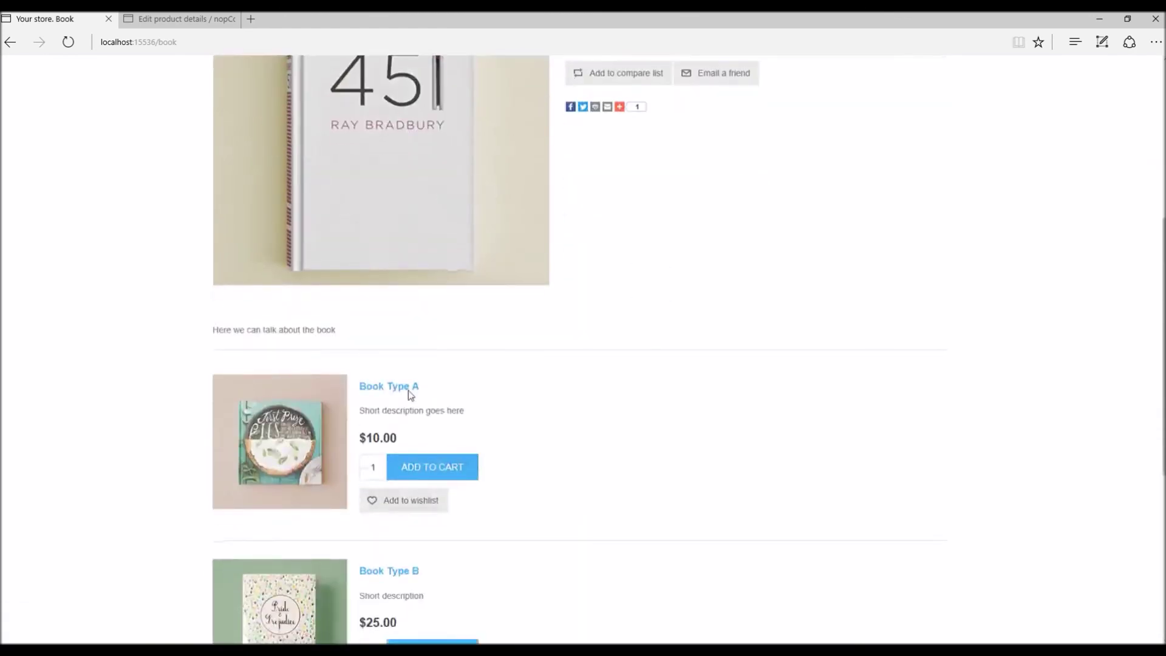
{"action": "scroll", "coordinate": [481, 325], "scroll_direction": "up", "scroll_amount": 5}
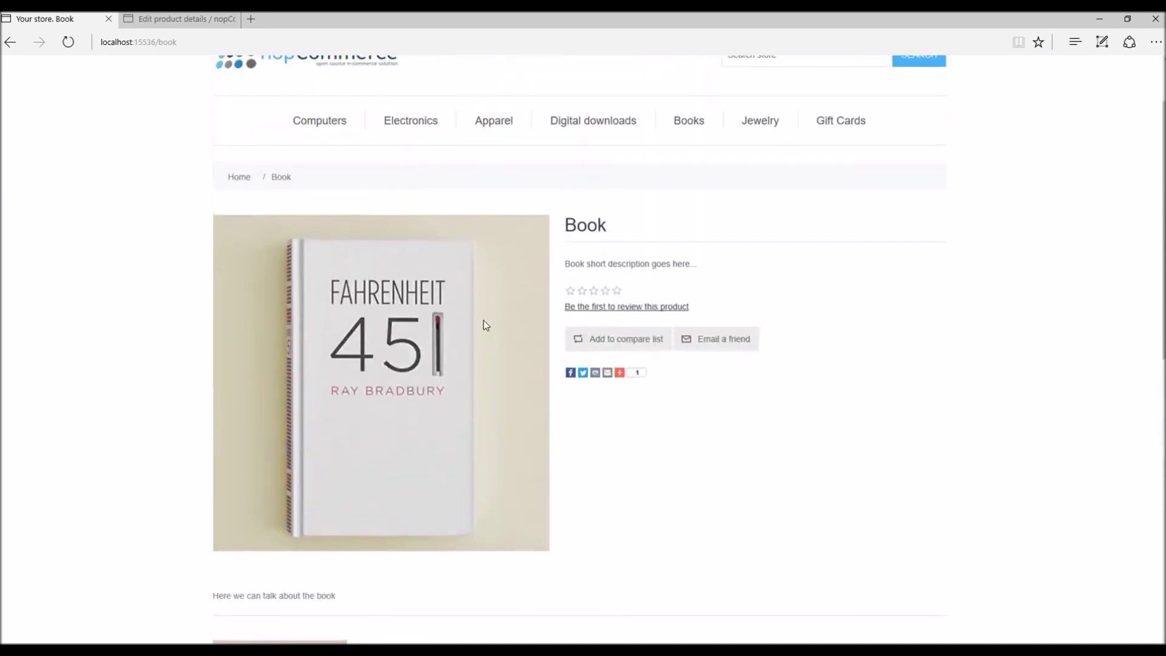
{"action": "scroll", "coordinate": [484, 319], "scroll_direction": "down", "scroll_amount": 4}
{"action": "scroll", "coordinate": [601, 316], "scroll_direction": "up", "scroll_amount": 5}
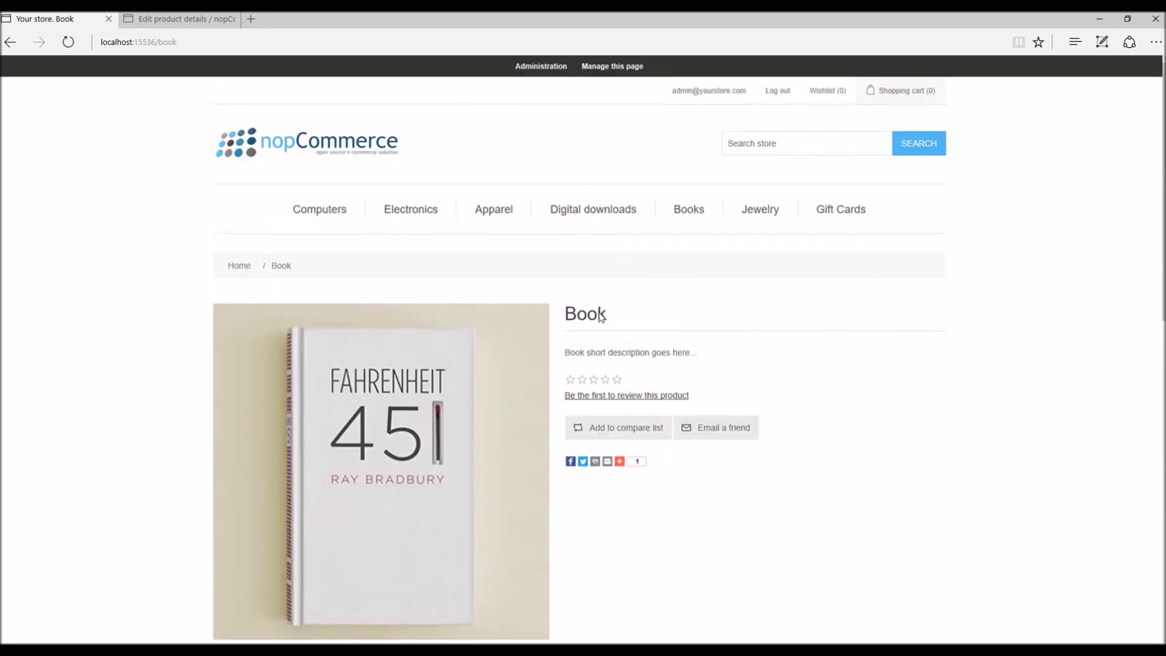
{"action": "mouse_move", "coordinate": [607, 316]}
{"action": "left_mouse_down"}
{"action": "mouse_move", "coordinate": [562, 314]}
{"action": "mouse_move", "coordinate": [625, 323]}
{"action": "left_mouse_up"}
{"action": "left_click", "coordinate": [617, 317]}
{"action": "scroll", "coordinate": [615, 316], "scroll_direction": "down", "scroll_amount": 7}
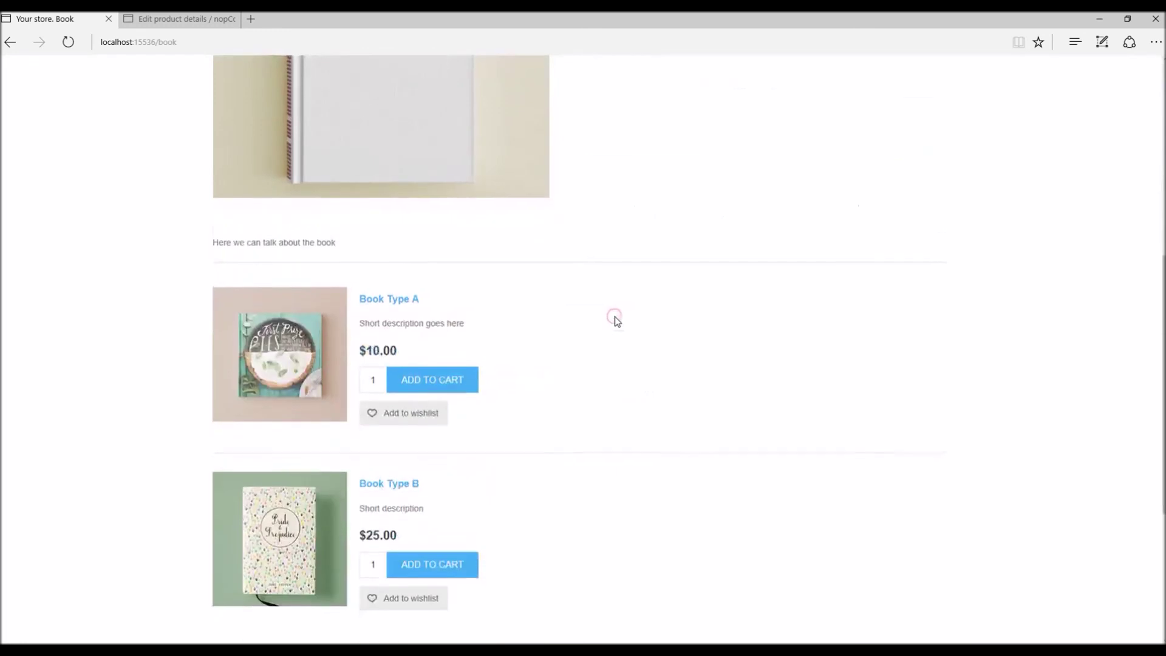
{"action": "left_click_drag", "start_coordinate": [447, 298], "coordinate": [370, 304]}
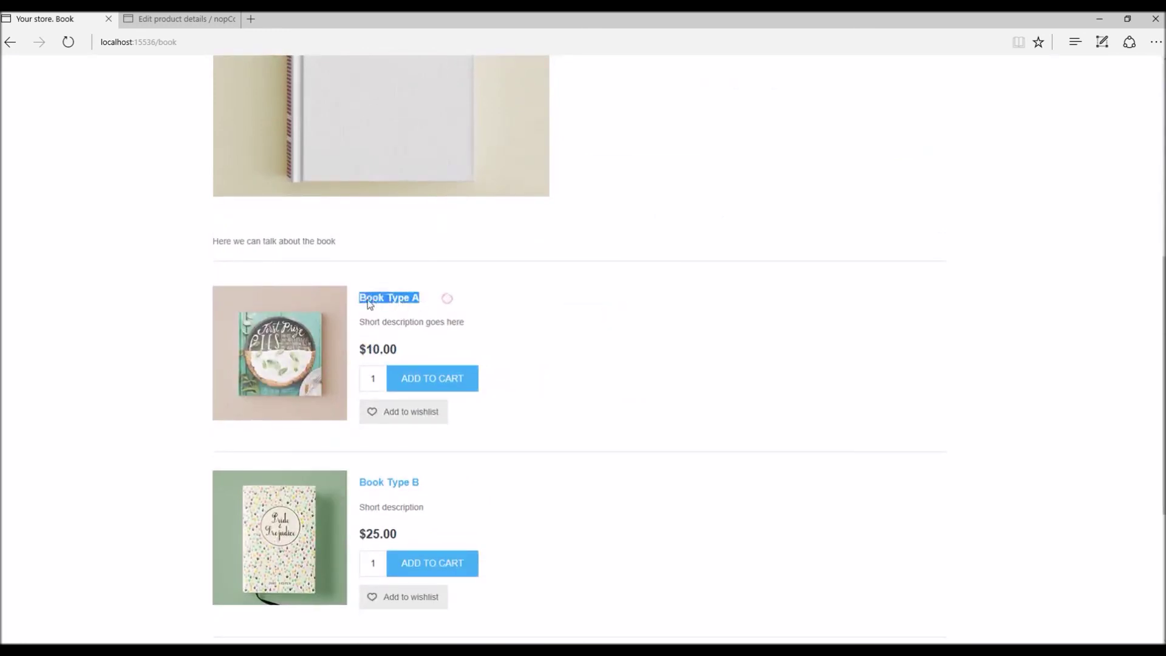
{"action": "left_click", "coordinate": [434, 488]}
{"action": "double_click", "coordinate": [432, 482]}
{"action": "left_click", "coordinate": [432, 483]}
{"action": "left_click", "coordinate": [430, 482]}
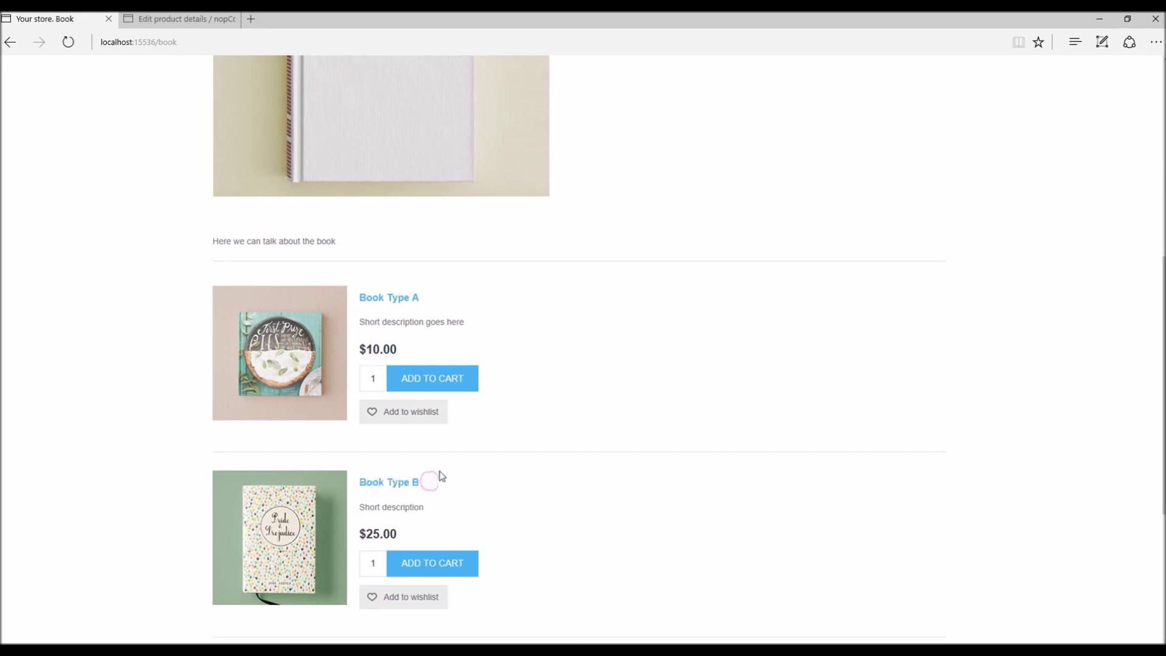